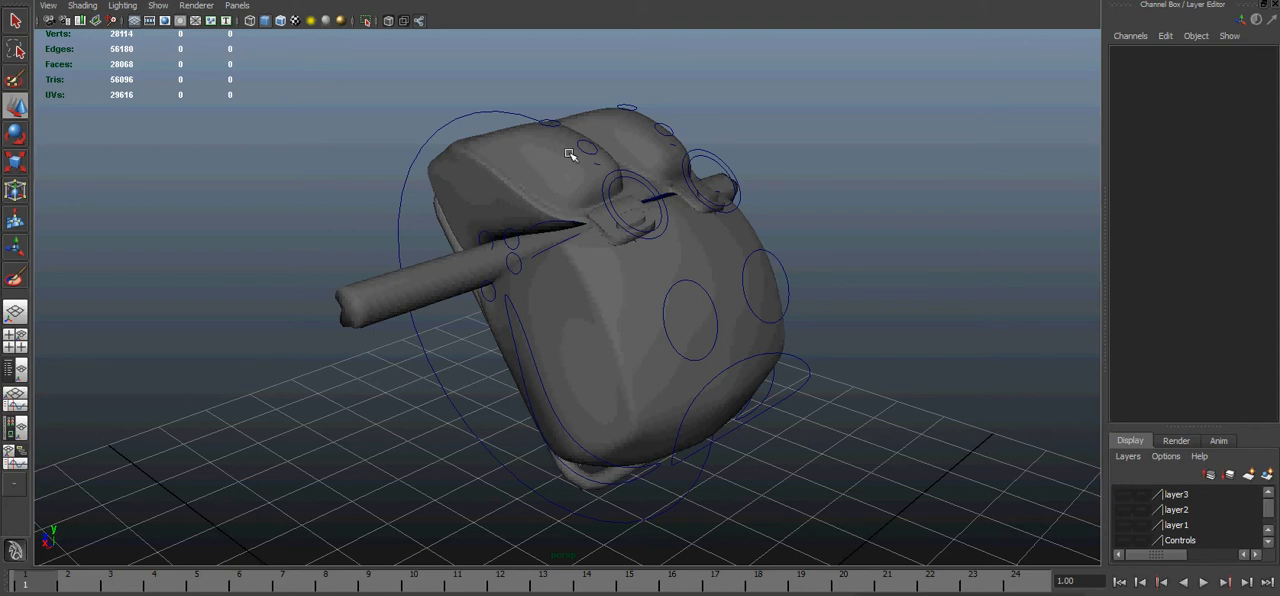
# - Show the joints on layer2, then hide them and show layer1's two vertical joint chains on the backpack instead
pyautogui.click(1123, 510)
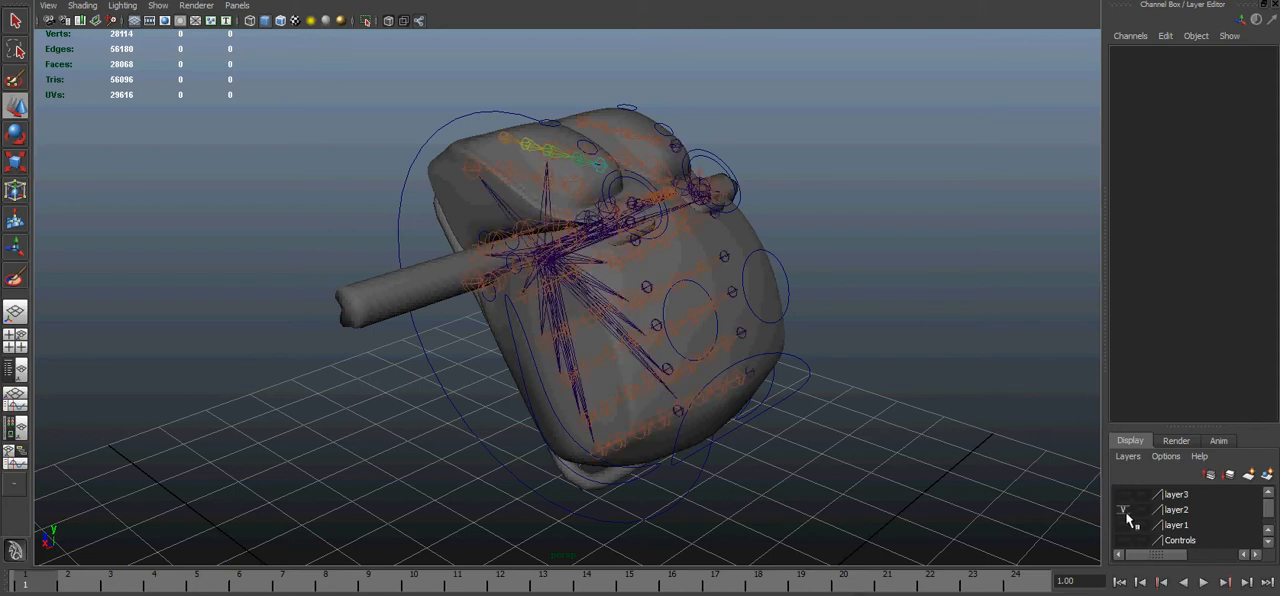
pyautogui.keyDown('alt'); pyautogui.moveTo(838, 369); pyautogui.dragTo(1096, 477); pyautogui.keyUp('alt')
pyautogui.click(1123, 510)
pyautogui.click(1124, 523)
pyautogui.keyDown('alt'); pyautogui.moveTo(894, 373); pyautogui.dragTo(838, 366); pyautogui.keyUp('alt')
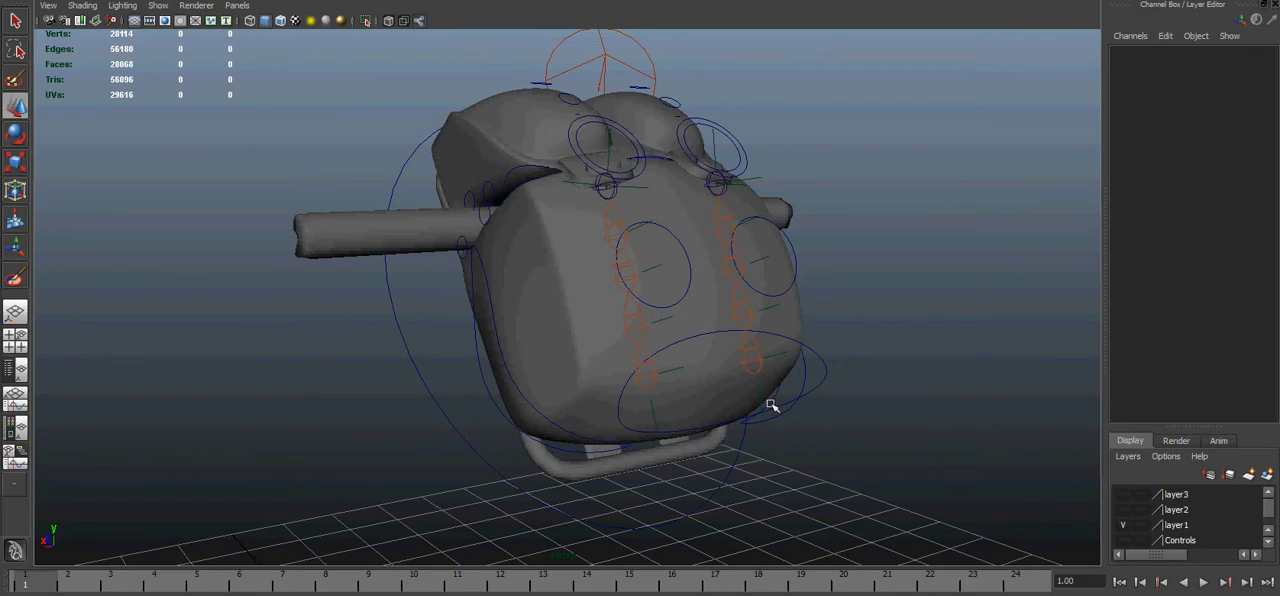
pyautogui.keyDown('alt'); pyautogui.moveTo(744, 397); pyautogui.dragTo(812, 410); pyautogui.keyUp('alt')
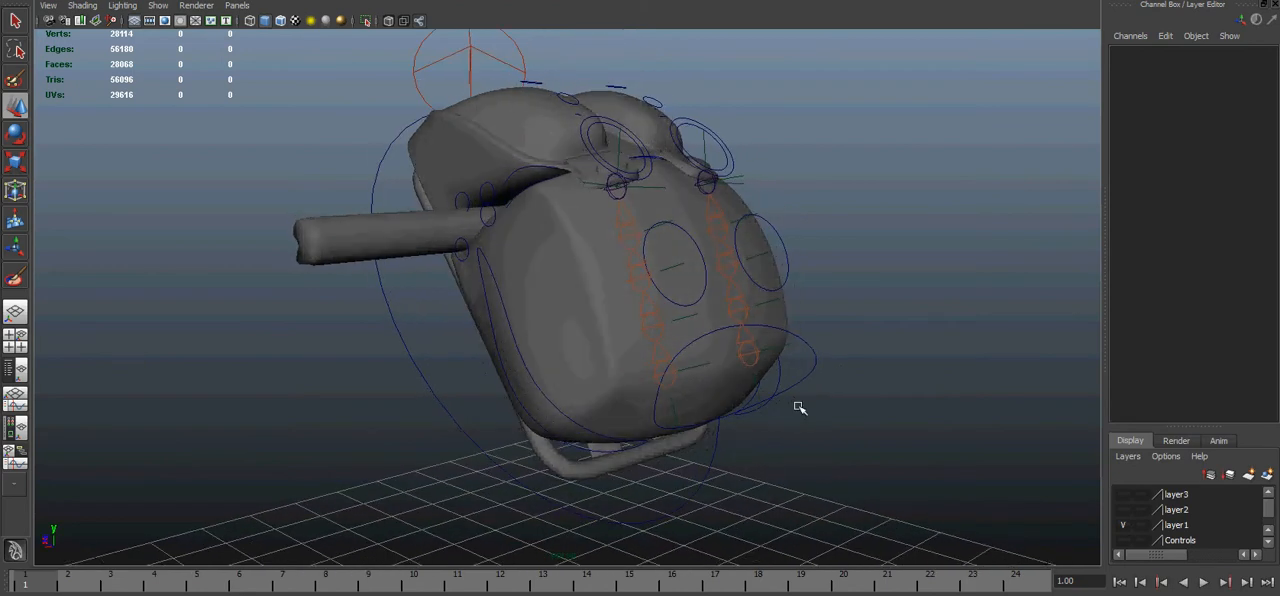
# - Select the backpack mesh and examine its wireframe from the side against layer1's joint chains
pyautogui.click(822, 355)
pyautogui.keyDown('alt'); pyautogui.moveTo(806, 363); pyautogui.dragTo(695, 376); pyautogui.keyUp('alt')
pyautogui.click(594, 305)
pyautogui.keyDown('alt'); pyautogui.moveTo(593, 289); pyautogui.dragTo(587, 323, button='middle'); pyautogui.keyUp('alt')
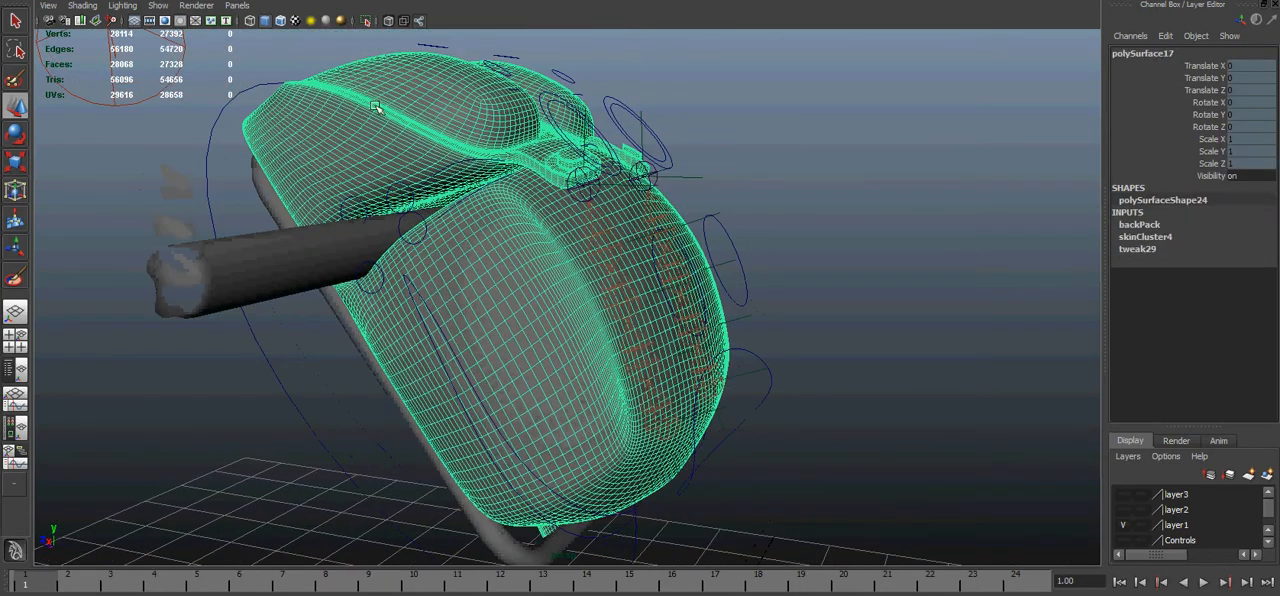
pyautogui.keyDown('alt'); pyautogui.moveTo(485, 233); pyautogui.dragTo(446, 188, button='middle'); pyautogui.keyUp('alt')
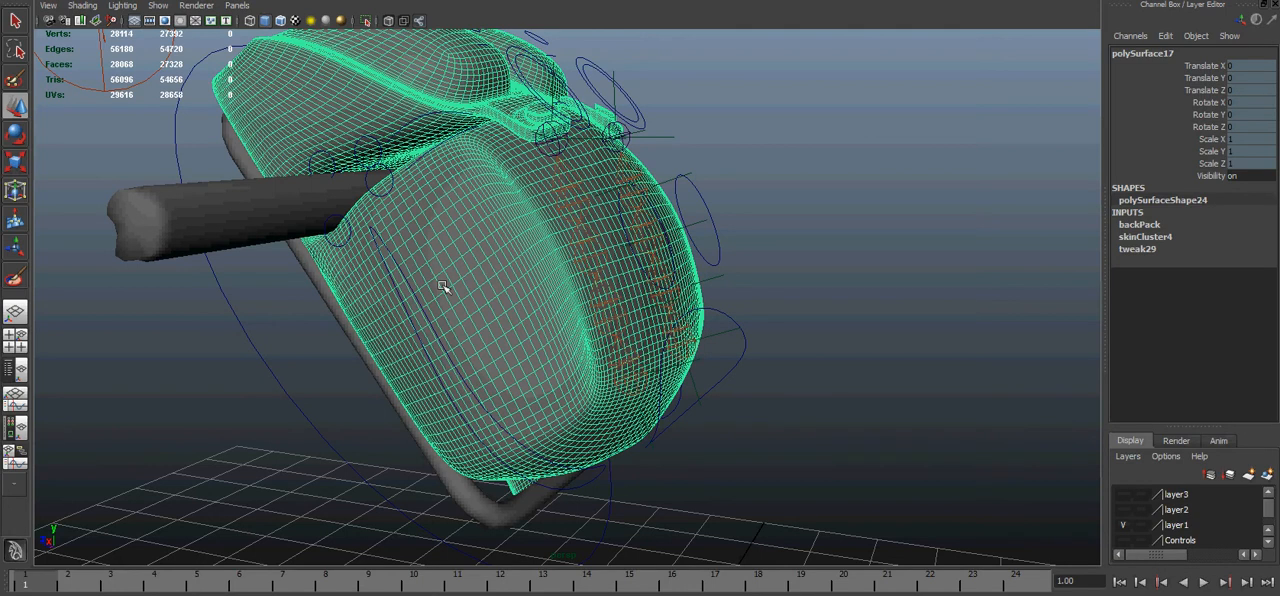
# - Select the lower front control C001_CNTRLPackCenter_Pill, try moving it to deform the pack, and undo the move
pyautogui.click(722, 339)
pyautogui.click(744, 364)
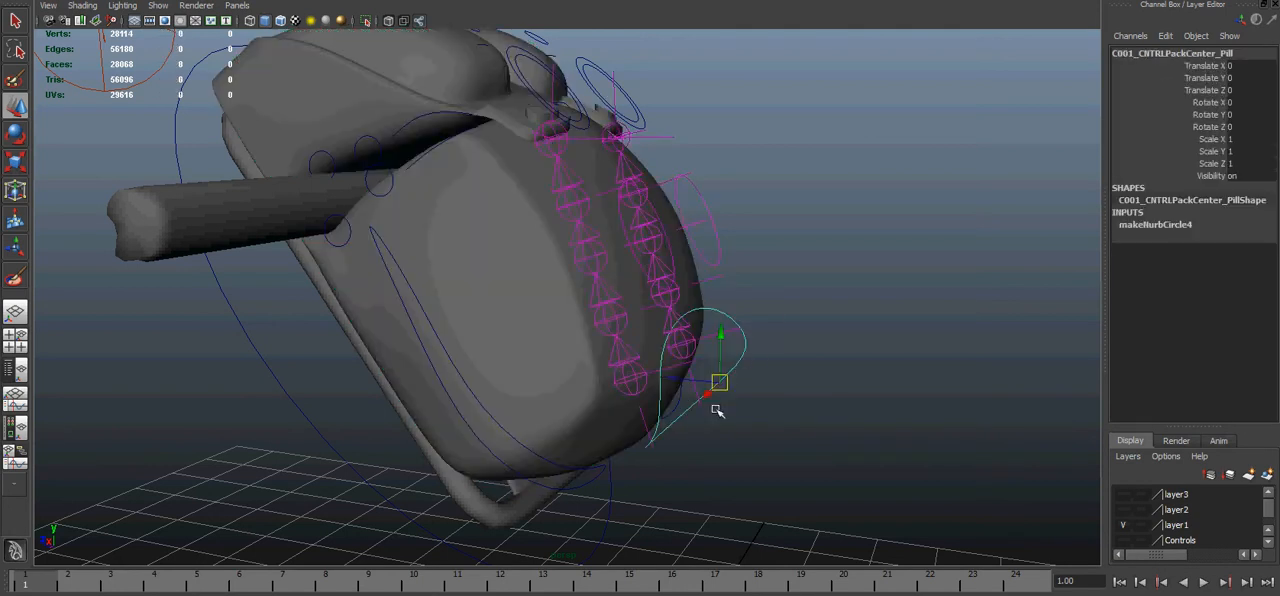
pyautogui.keyDown('alt'); pyautogui.moveTo(746, 366); pyautogui.dragTo(686, 340); pyautogui.keyUp('alt')
pyautogui.keyDown('alt'); pyautogui.moveTo(700, 335); pyautogui.dragTo(700, 368, button='middle'); pyautogui.keyUp('alt')
pyautogui.moveTo(666, 322); pyautogui.dragTo(669, 285)
pyautogui.moveTo(677, 361); pyautogui.dragTo(688, 387)
pyautogui.hotkey('ctrl', 'z')
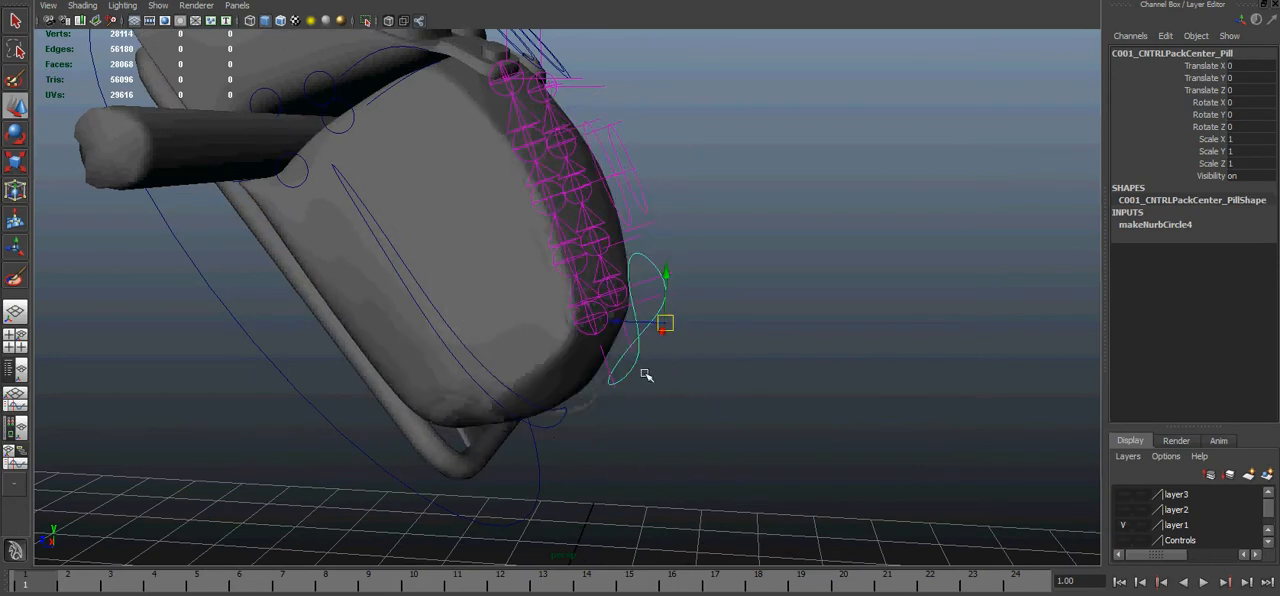
# - Move the lower front center control up and down again to test the pack's deformation, then undo it
pyautogui.moveTo(648, 240); pyautogui.dragTo(644, 290)
pyautogui.moveTo(676, 374); pyautogui.dragTo(647, 285)
pyautogui.moveTo(664, 374); pyautogui.dragTo(651, 312)
pyautogui.hotkey('ctrl', 'z')
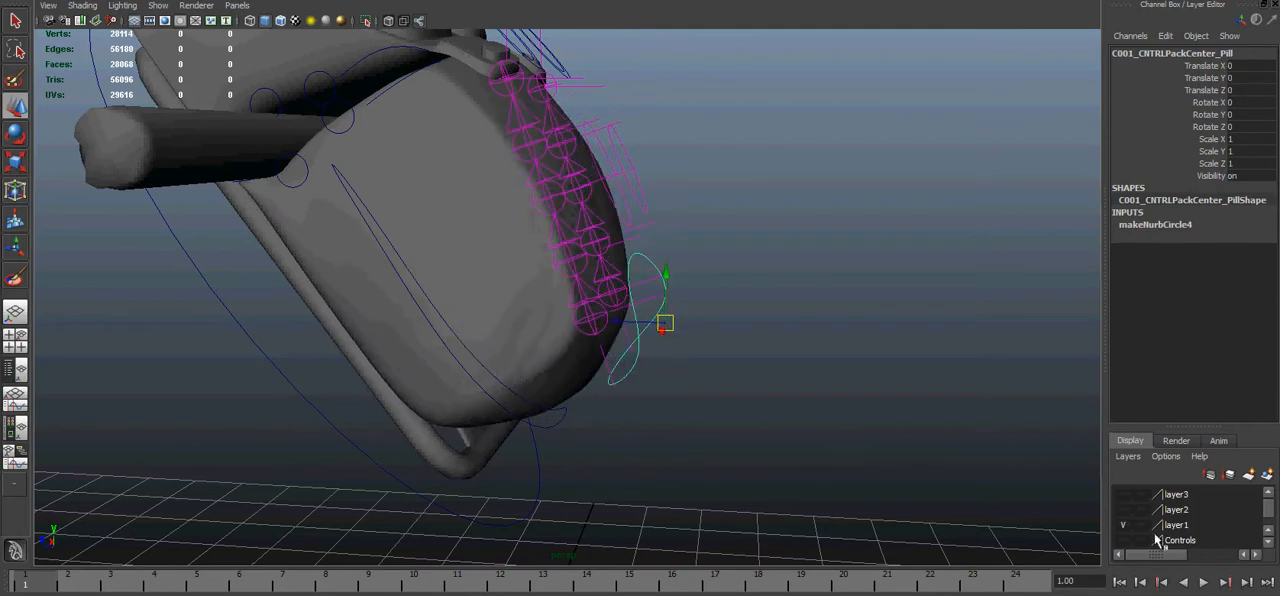
# - Show layer2's joints in place of layer1's, and test the lower front center control with them visible, undoing the move
pyautogui.click(1124, 509)
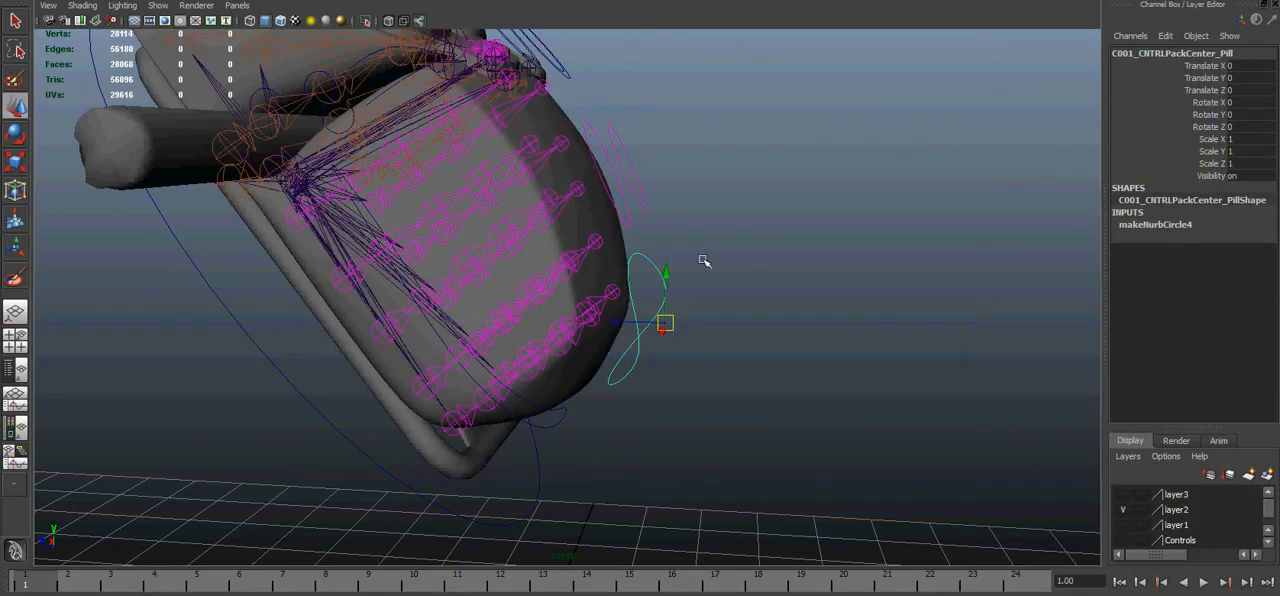
pyautogui.keyDown('alt'); pyautogui.moveTo(510, 260); pyautogui.dragTo(747, 373); pyautogui.keyUp('alt')
pyautogui.hotkey('ctrl', 'z')
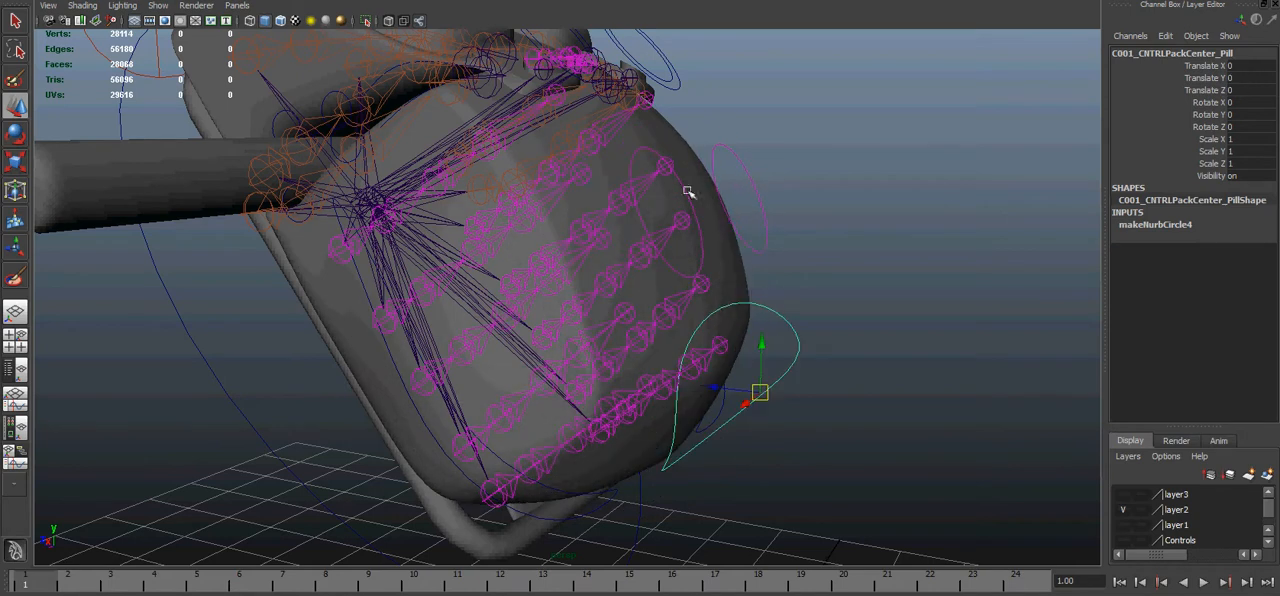
pyautogui.keyDown('alt'); pyautogui.moveTo(735, 253); pyautogui.dragTo(729, 394); pyautogui.keyUp('alt')
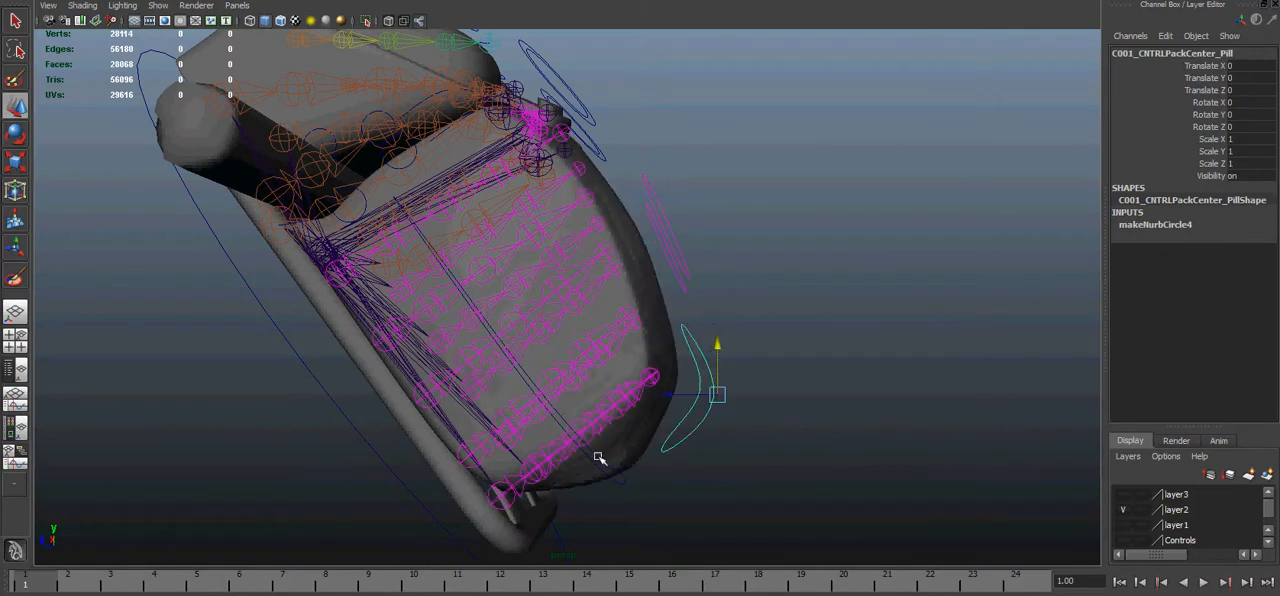
# - Try the R001_CNTRLPackCenter side control of the pack's main body and undo the change
pyautogui.moveTo(617, 482)
pyautogui.keyDown('alt'); pyautogui.mouseDown()
pyautogui.moveTo(663, 374)
pyautogui.moveTo(709, 351)
pyautogui.moveTo(719, 361)
pyautogui.moveTo(651, 366)
pyautogui.moveTo(591, 277)
pyautogui.moveTo(578, 195)
pyautogui.moveTo(587, 295)
pyautogui.moveTo(577, 217)
pyautogui.moveTo(595, 212)
pyautogui.moveTo(596, 255)
pyautogui.moveTo(598, 204)
pyautogui.mouseUp(); pyautogui.keyUp('alt')
pyautogui.keyDown('shift'); pyautogui.click(719, 361); pyautogui.keyUp('shift')
pyautogui.hotkey('ctrl', 'z')
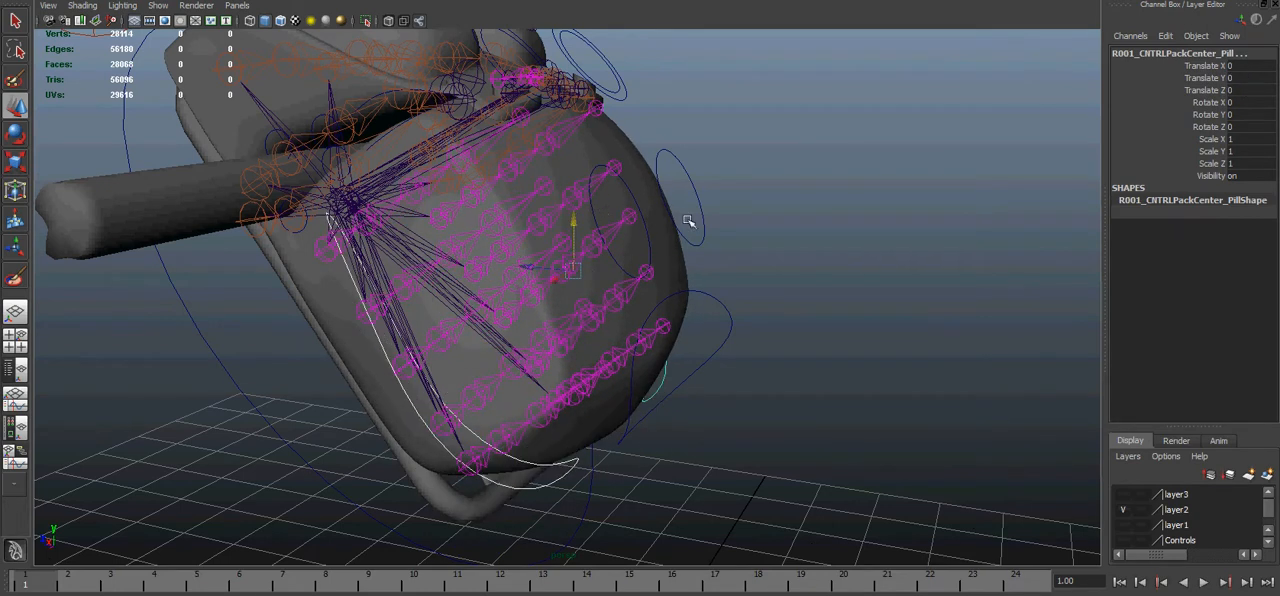
# - Select the strap control R001_CNTRLPackStrap_Pill and examine the joints it drives around the clasps
pyautogui.keyDown('alt'); pyautogui.moveTo(550, 117); pyautogui.dragTo(552, 194, button='middle'); pyautogui.keyUp('alt')
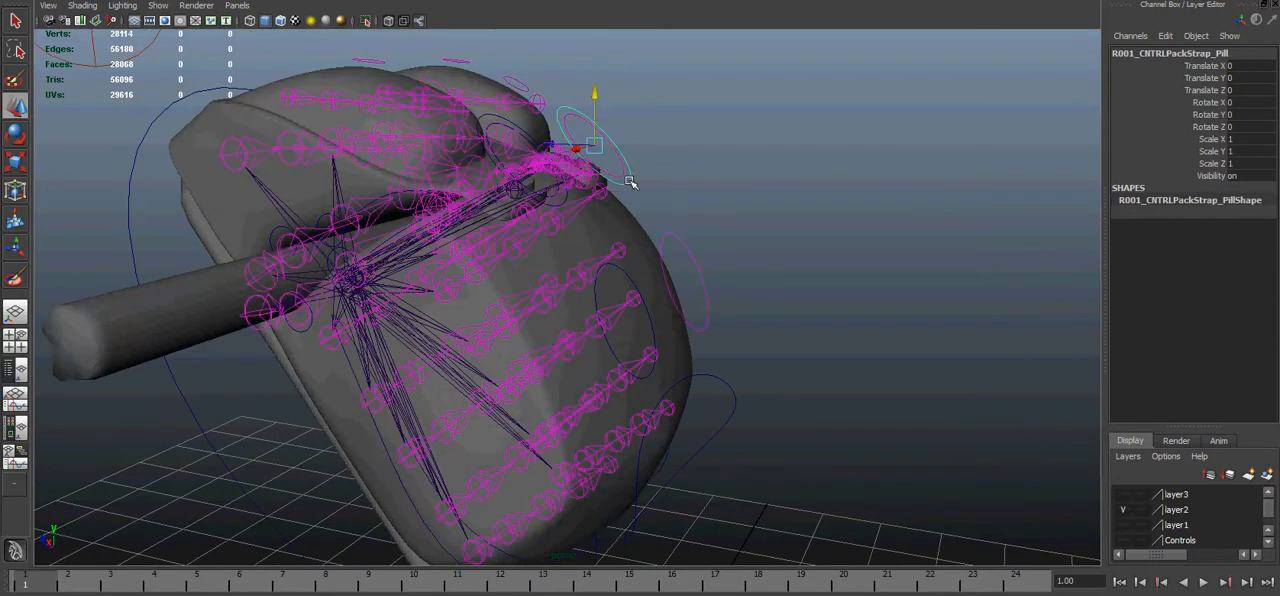
pyautogui.click(632, 183)
pyautogui.keyDown('alt'); pyautogui.moveTo(632, 183); pyautogui.dragTo(537, 189); pyautogui.keyUp('alt')
pyautogui.keyDown('alt'); pyautogui.moveTo(470, 193); pyautogui.dragTo(480, 253, button='middle'); pyautogui.keyUp('alt')
pyautogui.keyDown('alt'); pyautogui.moveTo(480, 253); pyautogui.dragTo(560, 254, button='right'); pyautogui.keyUp('alt')
pyautogui.keyDown('alt'); pyautogui.moveTo(560, 254); pyautogui.dragTo(557, 311, button='middle'); pyautogui.keyUp('alt')
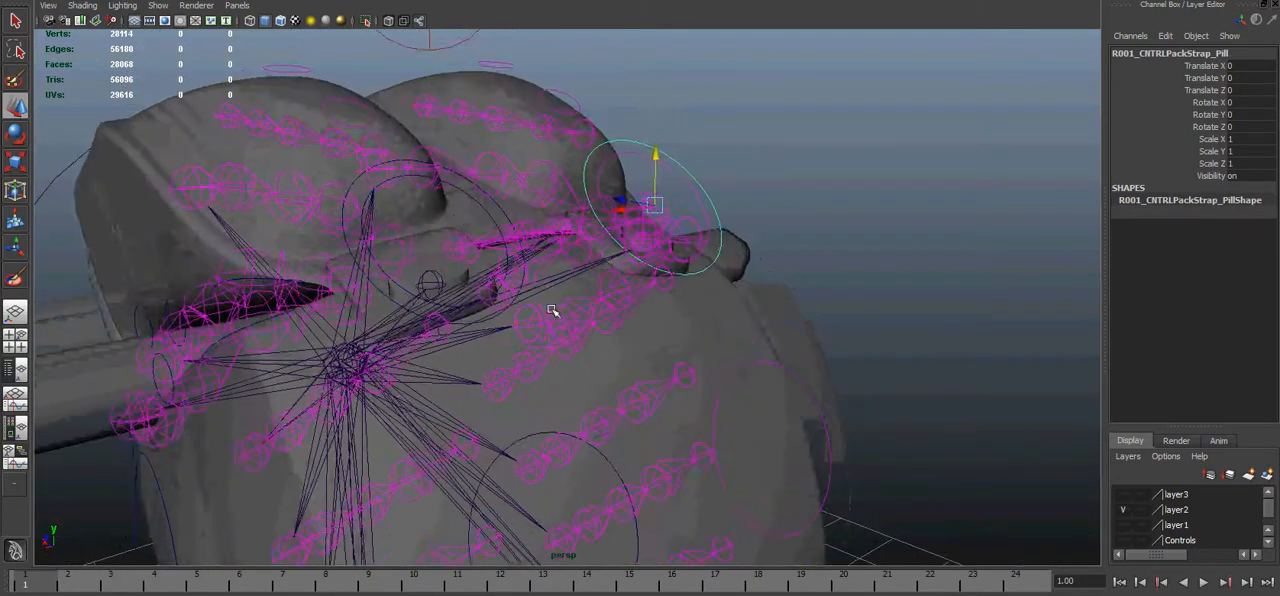
pyautogui.keyDown('alt'); pyautogui.moveTo(557, 311); pyautogui.dragTo(655, 300); pyautogui.keyUp('alt')
# - Select the inner control R001_CNTRLPackClasp_Pill, then the outer strap control, to compare which joints each one drives
pyautogui.click(681, 194)
pyautogui.click(679, 196)
pyautogui.click(684, 220)
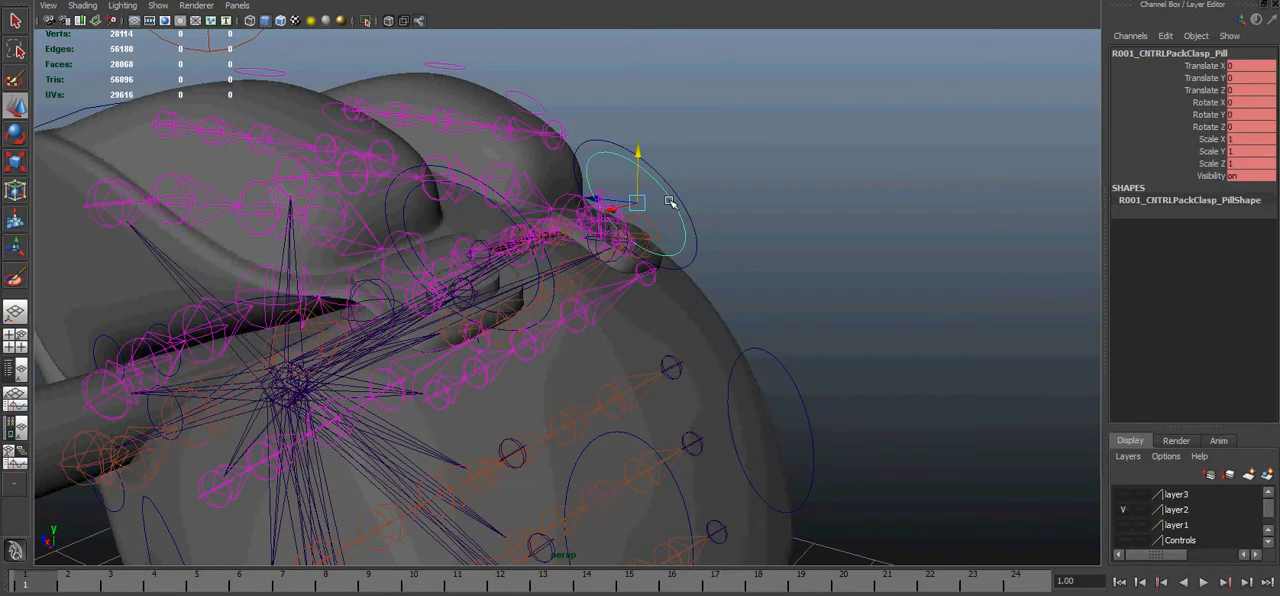
pyautogui.click(690, 223)
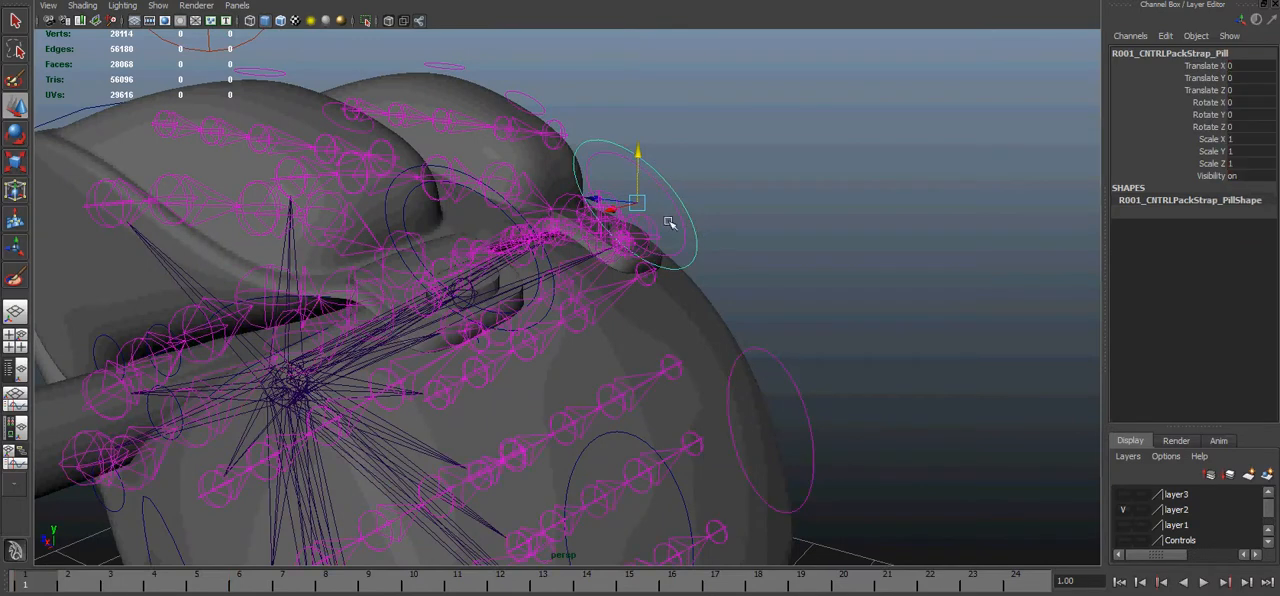
# - Test the R001 strap and clasp controls by moving them, undoing each move
pyautogui.moveTo(637, 203); pyautogui.dragTo(620, 160)
pyautogui.click(683, 240)
pyautogui.hotkey('ctrl', 'z')
pyautogui.keyDown('alt'); pyautogui.moveTo(713, 168); pyautogui.dragTo(551, 315); pyautogui.keyUp('alt')
pyautogui.keyDown('alt'); pyautogui.moveTo(605, 243); pyautogui.dragTo(455, 146); pyautogui.keyUp('alt')
pyautogui.keyDown('alt'); pyautogui.moveTo(640, 259); pyautogui.dragTo(515, 170); pyautogui.keyUp('alt')
pyautogui.hotkey('ctrl', 'z')
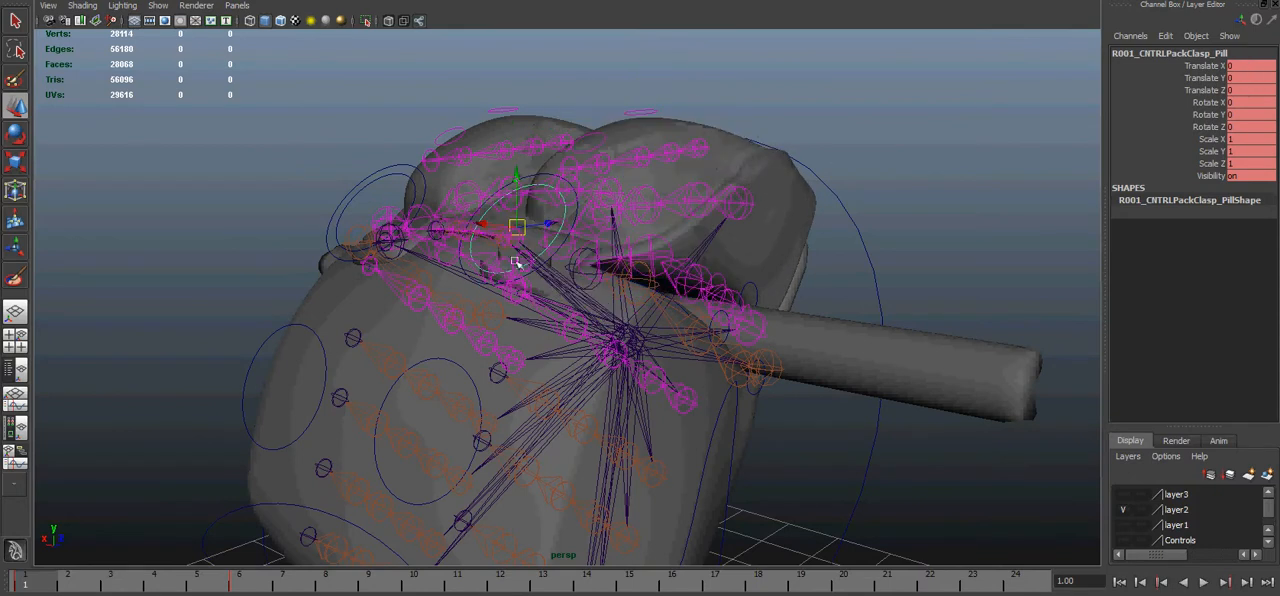
# - Raise R001_CNTRLPackStrap_Pill to lift the strap together with the flap, then undo the move
pyautogui.click(534, 269)
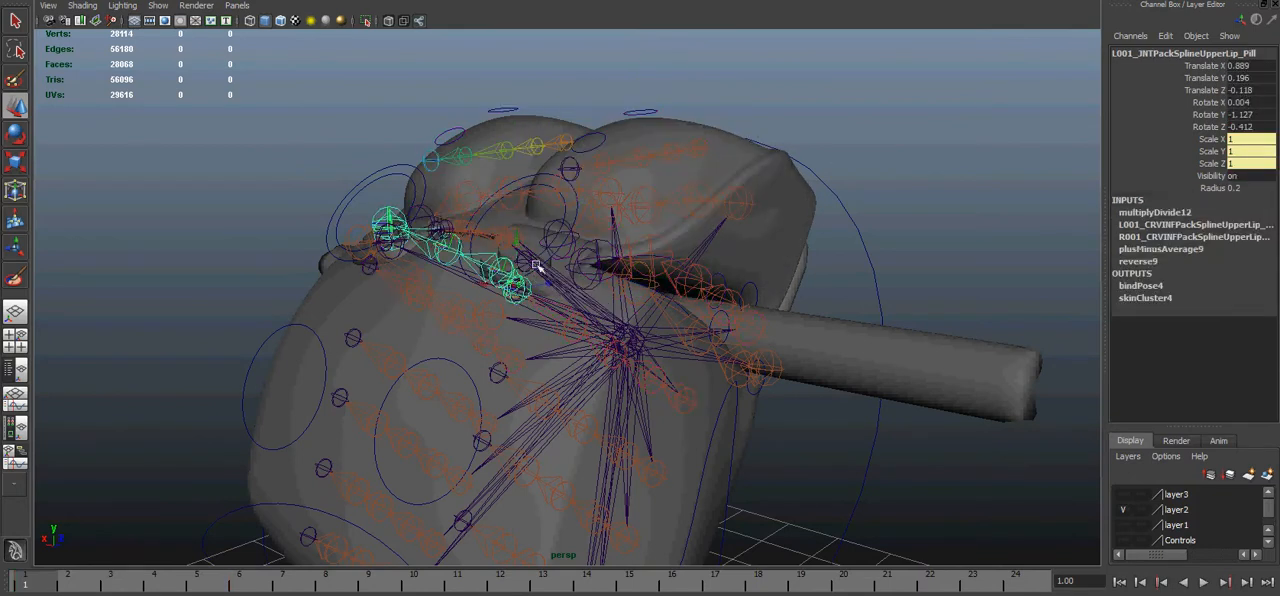
pyautogui.click(575, 208)
pyautogui.moveTo(522, 224); pyautogui.dragTo(534, 164)
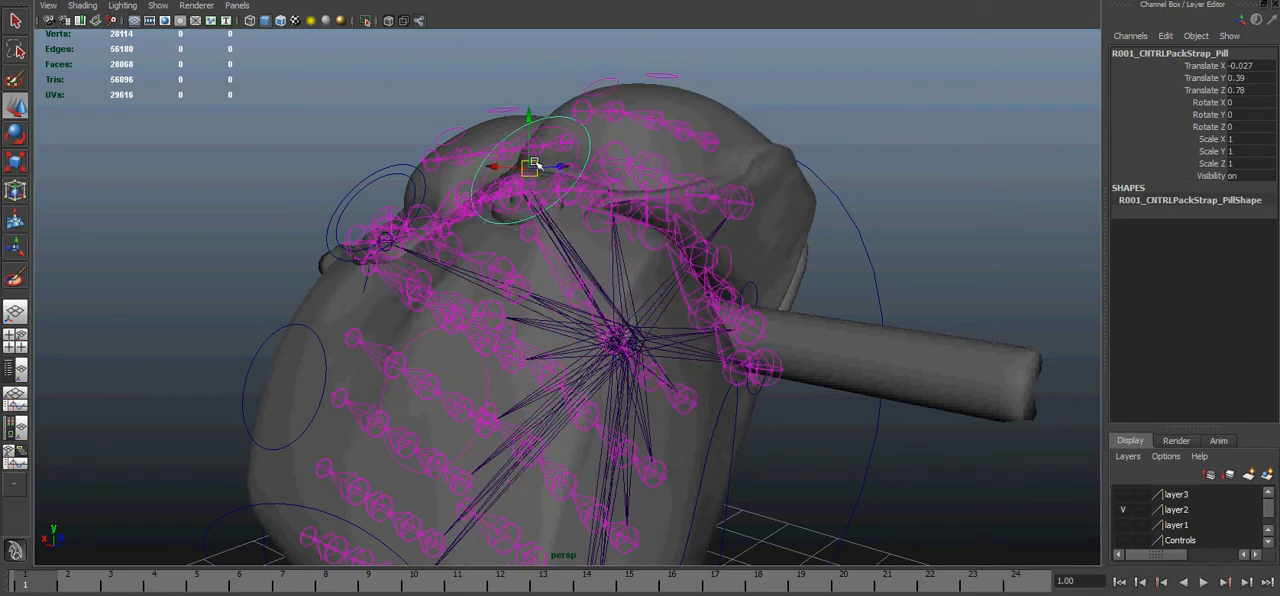
pyautogui.hotkey('ctrl', 'z')
# - Examine the upper flap's joints from several sides and select the long cylinder pCylinder21 under the flap
pyautogui.keyDown('alt'); pyautogui.moveTo(790, 316); pyautogui.dragTo(563, 290); pyautogui.keyUp('alt')
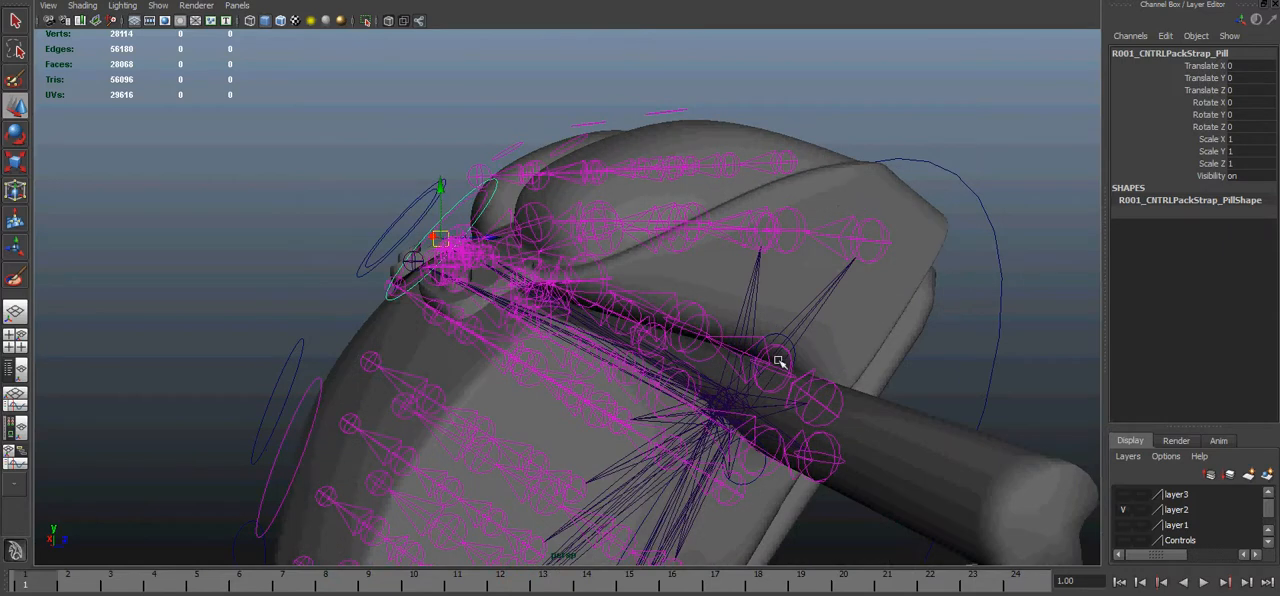
pyautogui.keyDown('alt'); pyautogui.moveTo(790, 456); pyautogui.dragTo(837, 383); pyautogui.keyUp('alt')
pyautogui.keyDown('alt'); pyautogui.moveTo(705, 352); pyautogui.dragTo(729, 214); pyautogui.keyUp('alt')
pyautogui.keyDown('alt'); pyautogui.moveTo(864, 383); pyautogui.dragTo(289, 357); pyautogui.keyUp('alt')
pyautogui.click(388, 302)
pyautogui.keyDown('alt'); pyautogui.moveTo(388, 302); pyautogui.dragTo(588, 258, button='middle'); pyautogui.keyUp('alt')
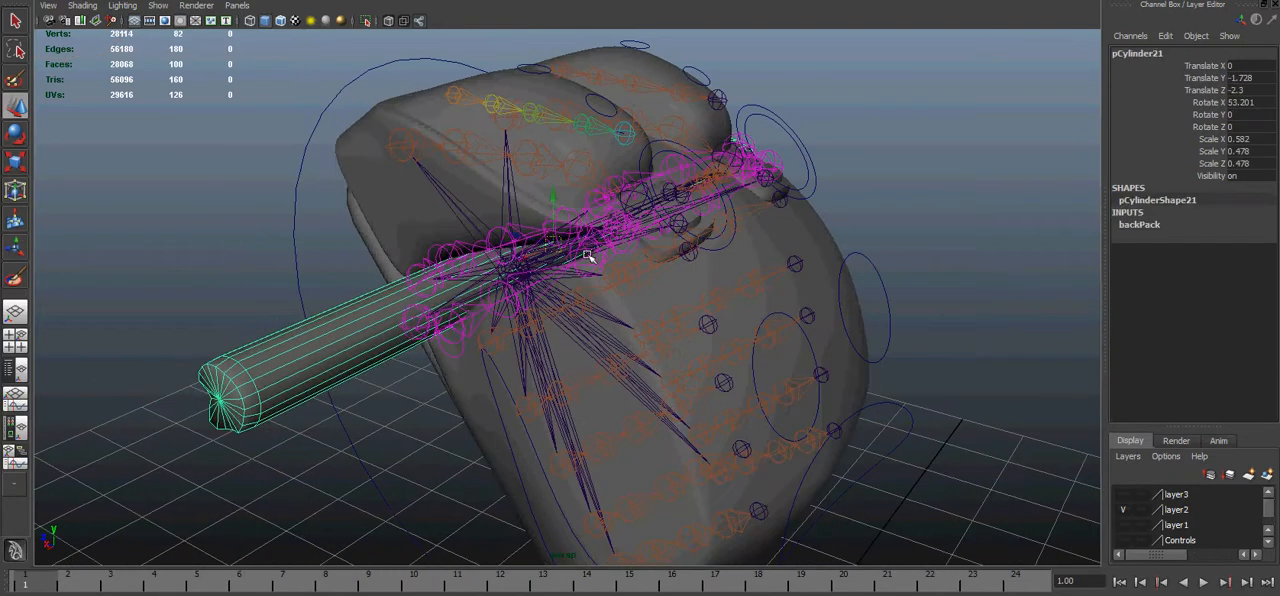
pyautogui.moveTo(551, 243); pyautogui.dragTo(516, 246)
# - Test the flap controls L002_CNTRLPackSac_Pill and R002_CNTRLPackSac_Pill by moving them, restoring their positions
pyautogui.moveTo(591, 148)
pyautogui.keyDown('alt'); pyautogui.mouseDown()
pyautogui.moveTo(571, 160)
pyautogui.moveTo(580, 205)
pyautogui.moveTo(560, 163)
pyautogui.moveTo(576, 123)
pyautogui.moveTo(609, 163)
pyautogui.moveTo(604, 150)
pyautogui.mouseUp(); pyautogui.keyUp('alt')
pyautogui.click(590, 134)
pyautogui.moveTo(604, 150); pyautogui.dragTo(605, 173)
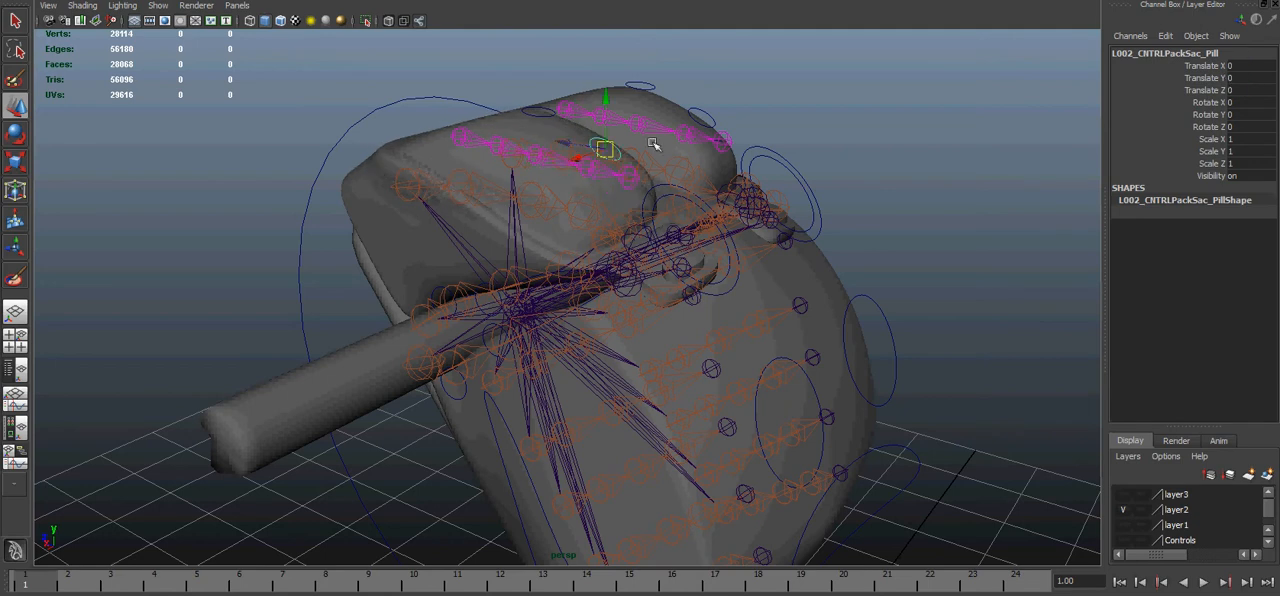
pyautogui.click(709, 117)
pyautogui.moveTo(703, 117); pyautogui.dragTo(720, 128)
pyautogui.hotkey('ctrl', 'z')
# - Try moving the flap controls R001, L001 and R002_CNTRLPackSac_Pill one at a time, undoing each move
pyautogui.click(648, 85)
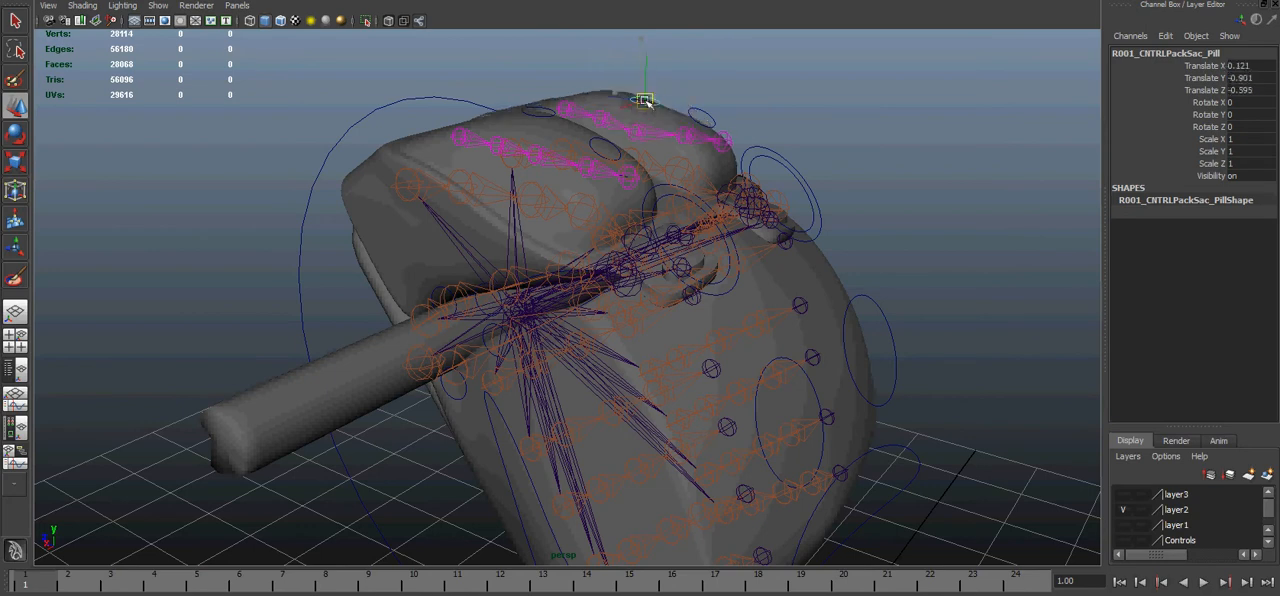
pyautogui.moveTo(646, 83); pyautogui.dragTo(638, 67)
pyautogui.hotkey('ctrl', 'z')
pyautogui.click(539, 113)
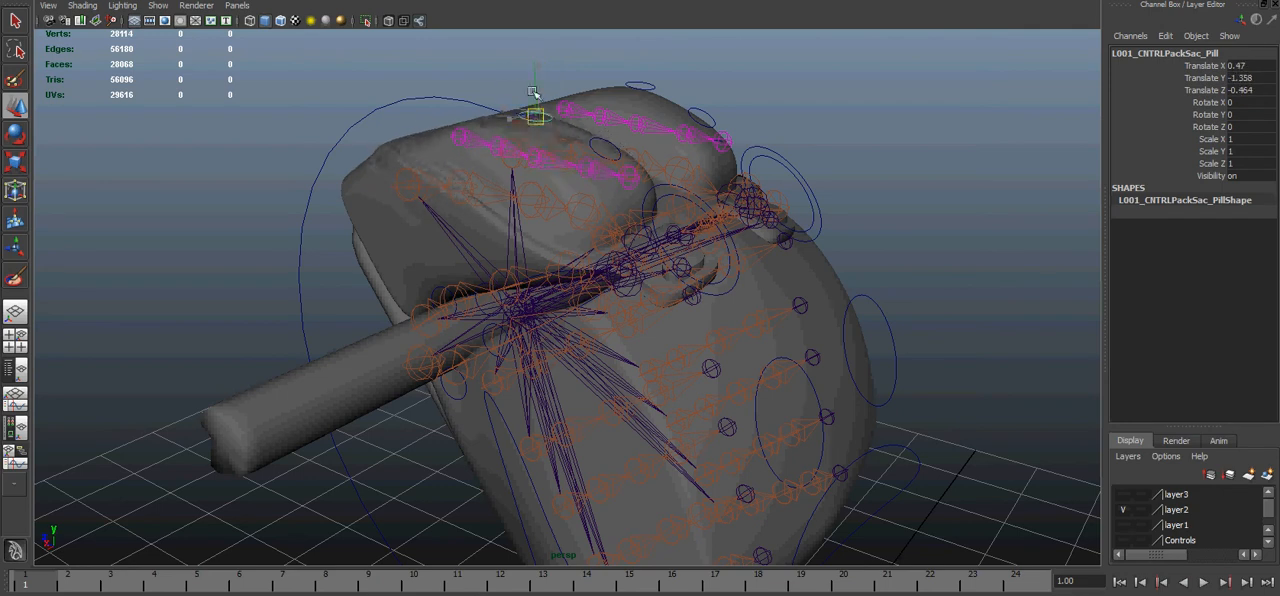
pyautogui.hotkey('ctrl', 'z')
pyautogui.click(697, 107)
pyautogui.moveTo(700, 114)
pyautogui.mouseDown()
pyautogui.moveTo(691, 100)
pyautogui.moveTo(694, 140)
pyautogui.moveTo(677, 131)
pyautogui.moveTo(680, 112)
pyautogui.mouseUp()
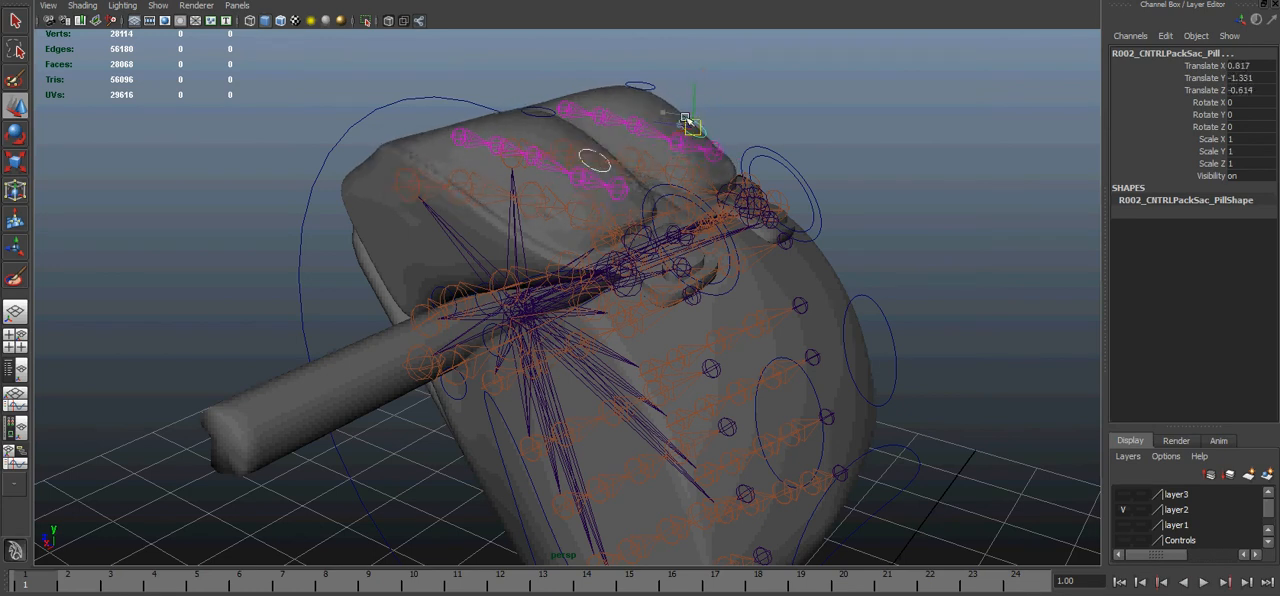
pyautogui.hotkey('ctrl', 'z')
# - Lift the R001 strap control and the R001 clasp control in turn near the clasps, undoing each move
pyautogui.keyDown('alt'); pyautogui.moveTo(727, 277); pyautogui.dragTo(646, 286); pyautogui.keyUp('alt')
pyautogui.keyDown('alt'); pyautogui.moveTo(646, 286); pyautogui.dragTo(646, 349, button='right'); pyautogui.keyUp('alt')
pyautogui.keyDown('alt'); pyautogui.moveTo(646, 349); pyautogui.dragTo(594, 244); pyautogui.keyUp('alt')
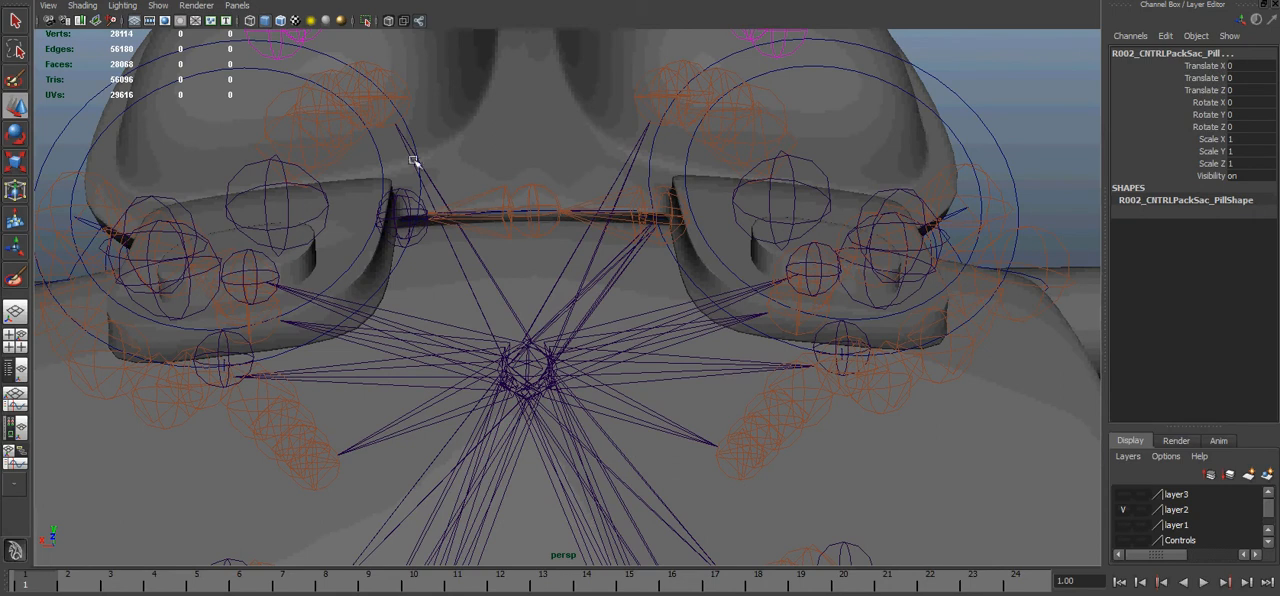
pyautogui.click(652, 168)
pyautogui.moveTo(833, 188); pyautogui.dragTo(825, 70)
pyautogui.hotkey('ctrl', 'z')
pyautogui.click(688, 184)
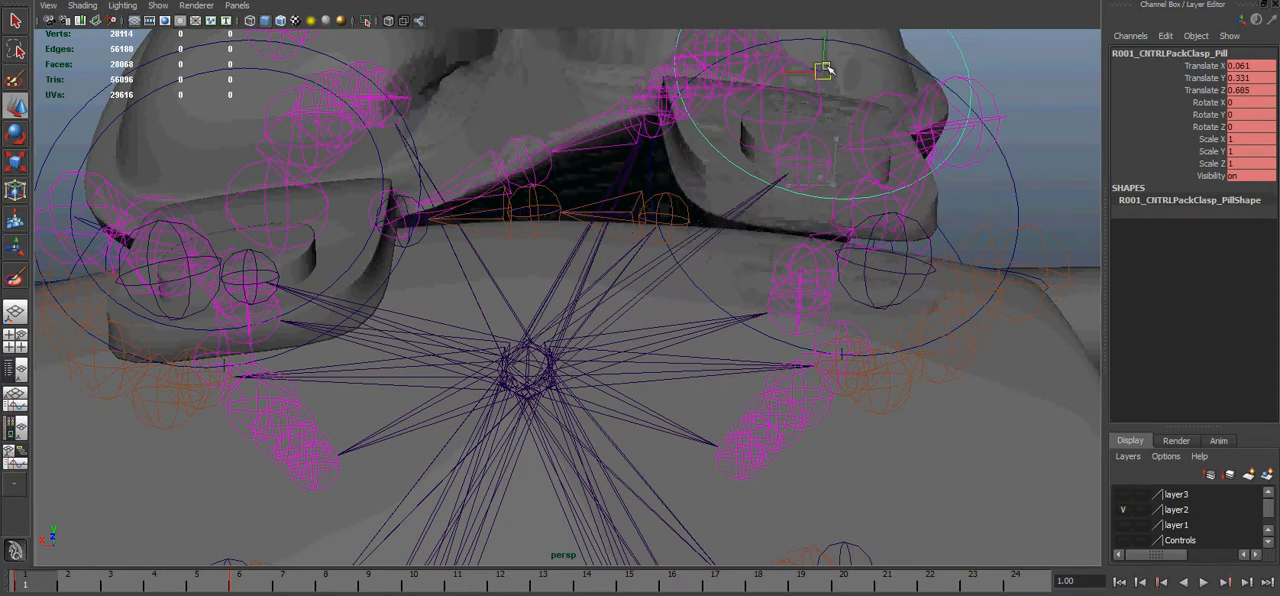
pyautogui.hotkey('ctrl', 'z')
# - Hide the backPack layer so that only the rig's joints and controls remain in view
pyautogui.keyDown('alt'); pyautogui.moveTo(930, 436); pyautogui.dragTo(734, 234, button='right'); pyautogui.keyUp('alt')
pyautogui.keyDown('alt'); pyautogui.moveTo(734, 234); pyautogui.dragTo(737, 275); pyautogui.keyUp('alt')
pyautogui.keyDown('alt'); pyautogui.moveTo(900, 274); pyautogui.dragTo(843, 288, button='middle'); pyautogui.keyUp('alt')
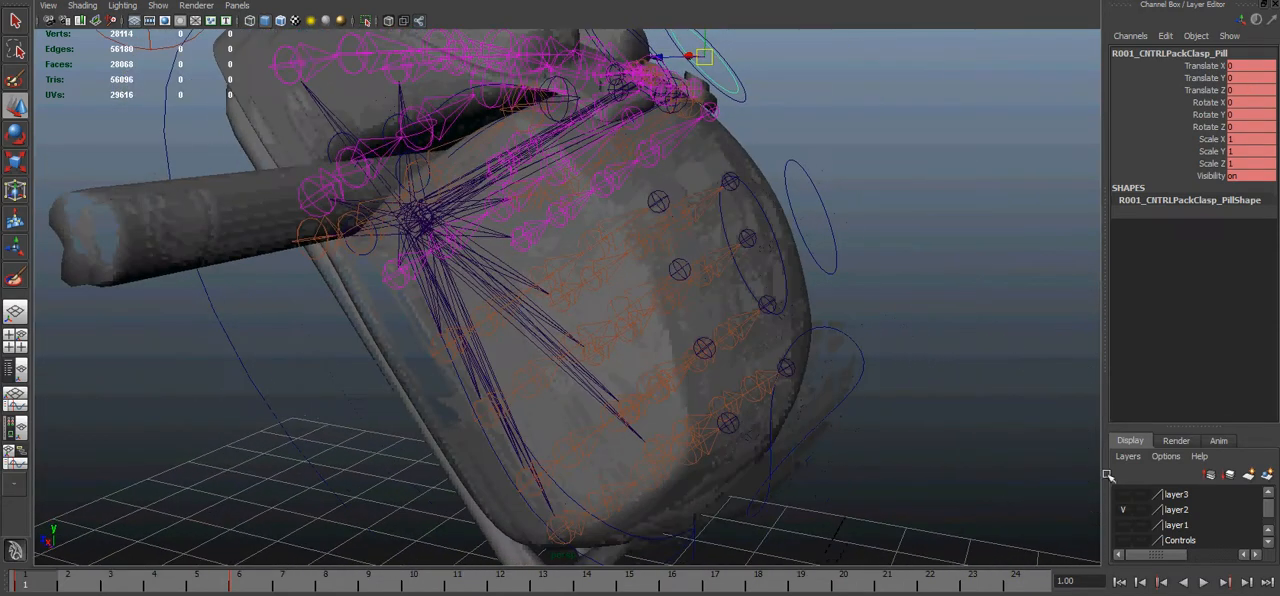
pyautogui.scroll(-2, 1146, 532)
pyautogui.click(1128, 540)
pyautogui.moveTo(730, 338)
pyautogui.keyDown('alt'); pyautogui.mouseDown()
pyautogui.moveTo(686, 371)
pyautogui.moveTo(722, 291)
pyautogui.moveTo(725, 321)
pyautogui.mouseUp(); pyautogui.keyUp('alt')
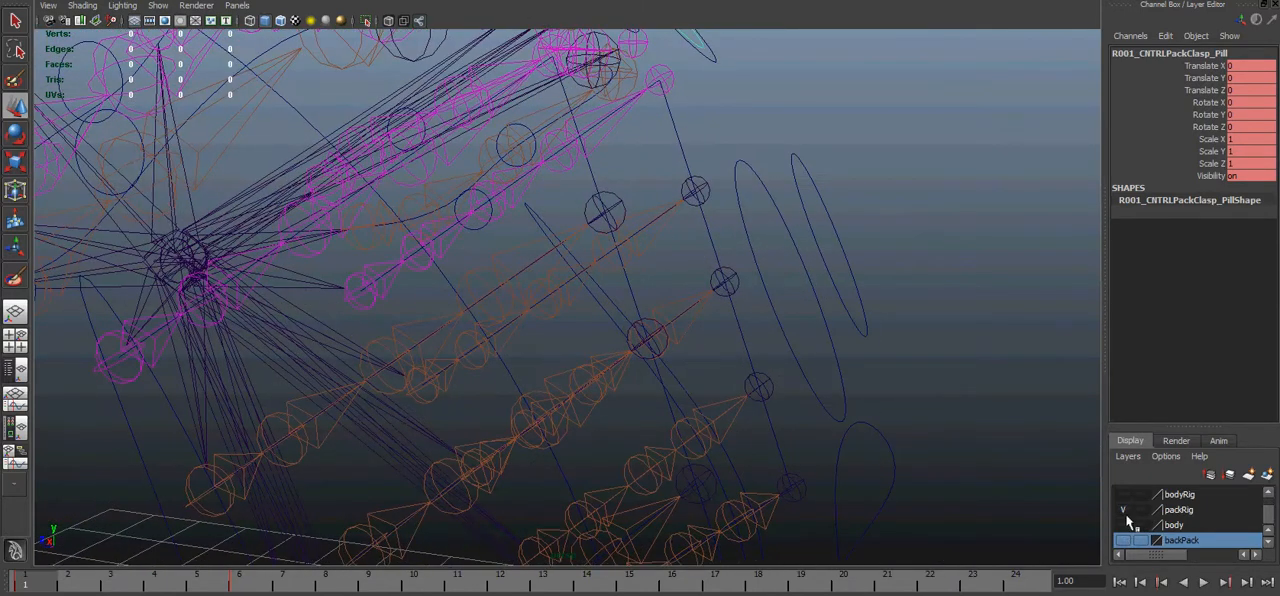
pyautogui.keyDown('alt'); pyautogui.moveTo(655, 374); pyautogui.dragTo(704, 318); pyautogui.keyUp('alt')
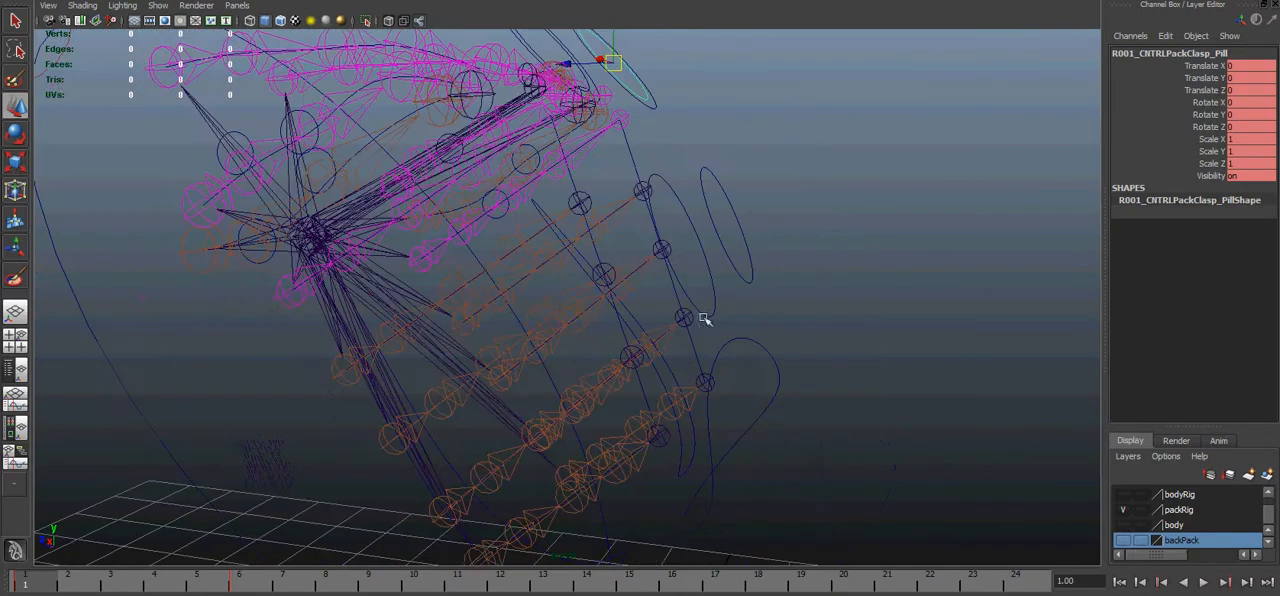
# - Show layer1's joint chains together with layer2's joints on the front of the pack
pyautogui.scroll(2, 1136, 503)
pyautogui.click(1122, 525)
pyautogui.keyDown('alt'); pyautogui.moveTo(678, 302); pyautogui.dragTo(652, 303); pyautogui.keyUp('alt')
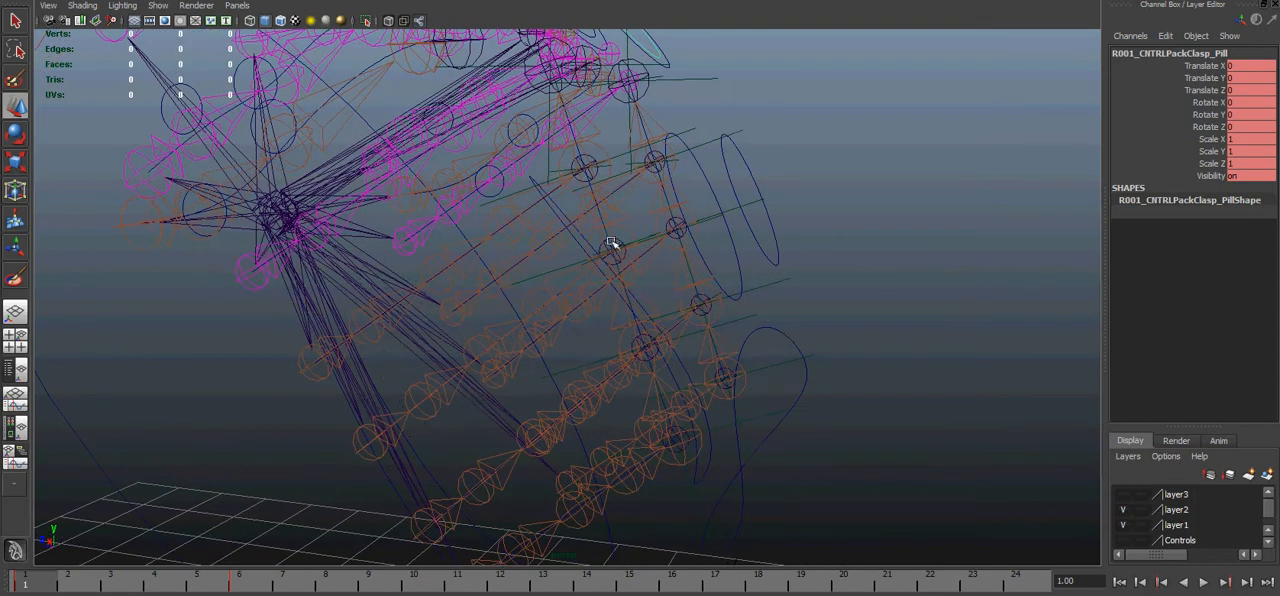
pyautogui.keyDown('alt'); pyautogui.moveTo(745, 446); pyautogui.dragTo(725, 347); pyautogui.keyUp('alt')
pyautogui.keyDown('alt'); pyautogui.moveTo(771, 274); pyautogui.dragTo(737, 163); pyautogui.keyUp('alt')
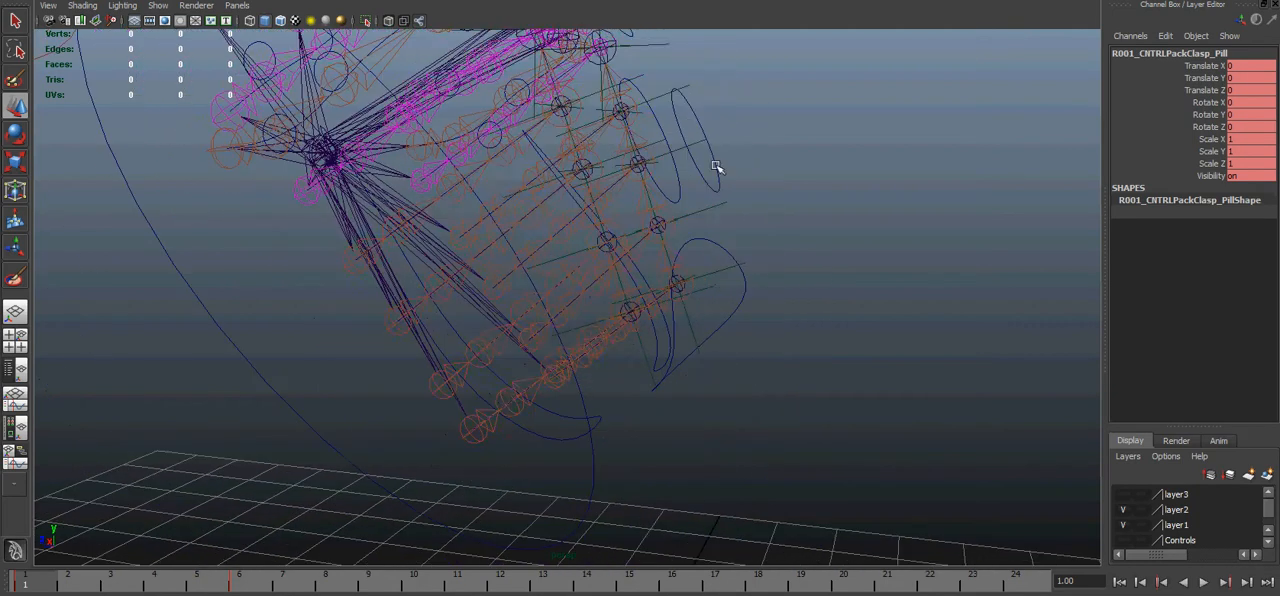
# - Select the spline joint L002_JNTCNLPackSpline_Pill and examine how its chain connects to the horizontal joint rows
pyautogui.click(700, 157)
pyautogui.moveTo(646, 143); pyautogui.dragTo(764, 58)
pyautogui.click(649, 201)
pyautogui.keyDown('alt'); pyautogui.moveTo(551, 238); pyautogui.dragTo(664, 163, button='right'); pyautogui.keyUp('alt')
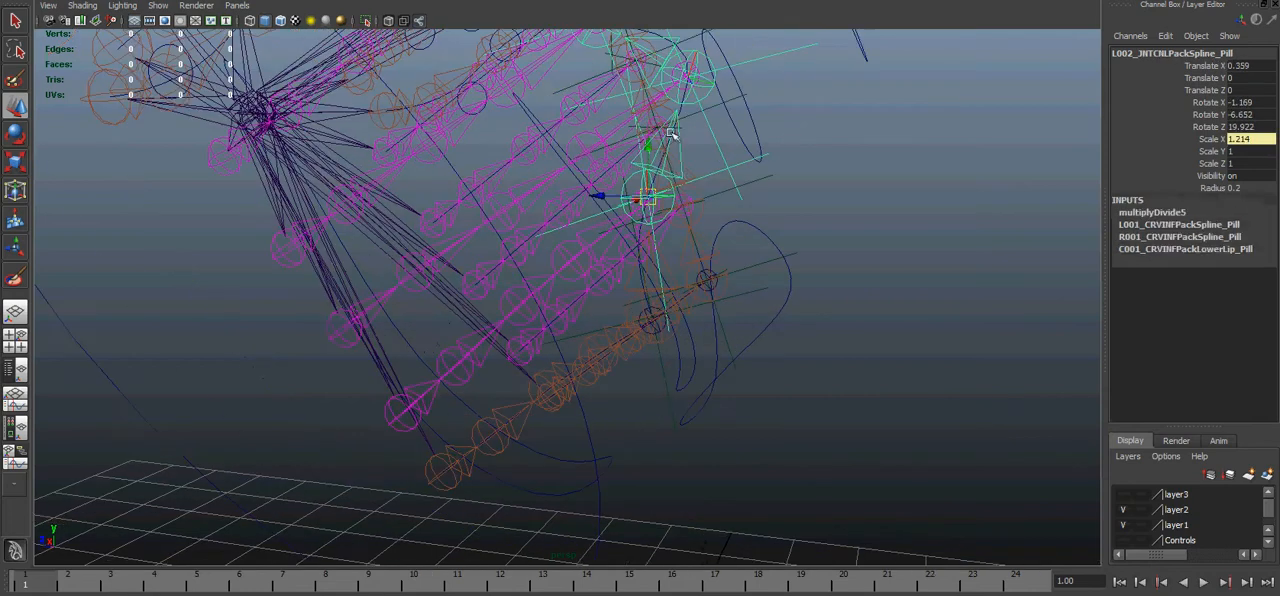
pyautogui.keyDown('alt'); pyautogui.moveTo(671, 171); pyautogui.dragTo(649, 220, button='middle'); pyautogui.keyUp('alt')
pyautogui.keyDown('alt'); pyautogui.moveTo(649, 220); pyautogui.dragTo(670, 241); pyautogui.keyUp('alt')
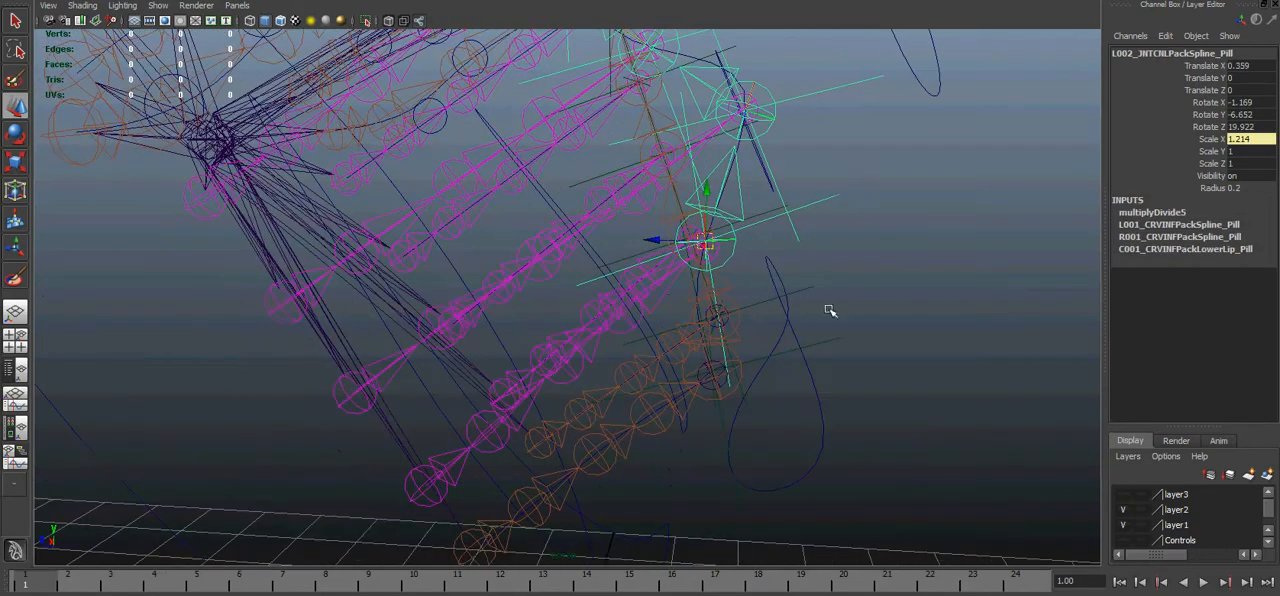
pyautogui.keyDown('alt'); pyautogui.moveTo(777, 54); pyautogui.dragTo(810, 104); pyautogui.keyUp('alt')
pyautogui.keyDown('alt'); pyautogui.moveTo(590, 336); pyautogui.dragTo(722, 328); pyautogui.keyUp('alt')
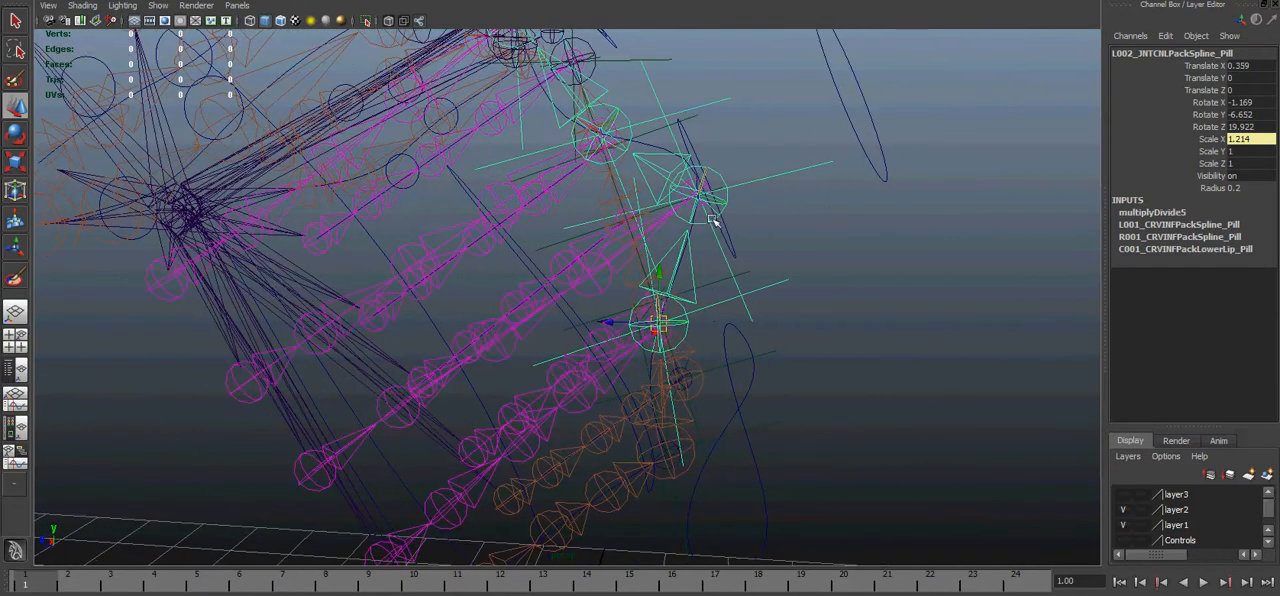
# - Select the spline locator L003_LOCCNLPackSpline_Pill and examine its channels and the horizontal joint row attached to it
pyautogui.click(778, 219)
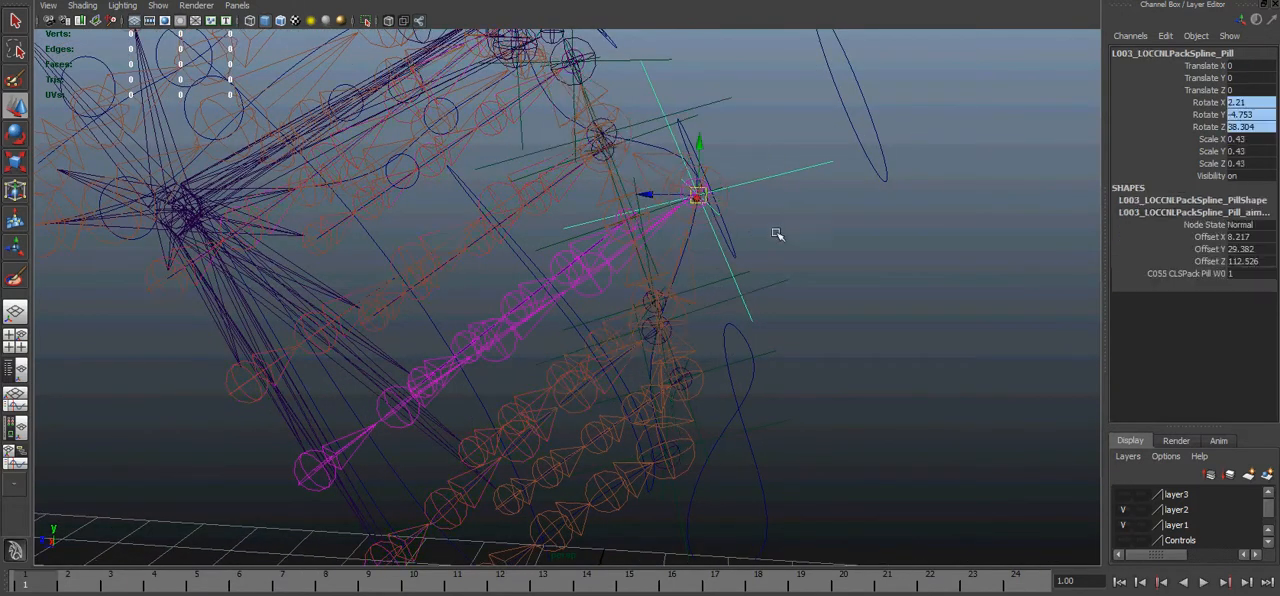
pyautogui.keyDown('alt'); pyautogui.moveTo(763, 228); pyautogui.dragTo(661, 204); pyautogui.keyUp('alt')
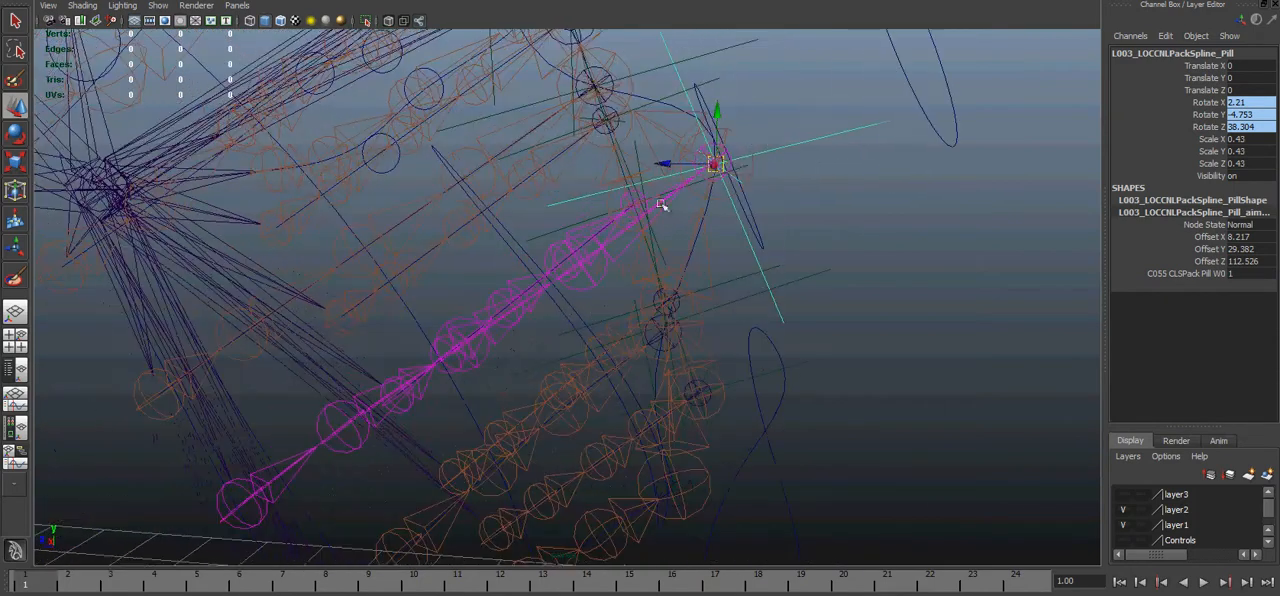
pyautogui.click(740, 140)
pyautogui.click(826, 132)
pyautogui.keyDown('alt'); pyautogui.moveTo(827, 242); pyautogui.dragTo(836, 222); pyautogui.keyUp('alt')
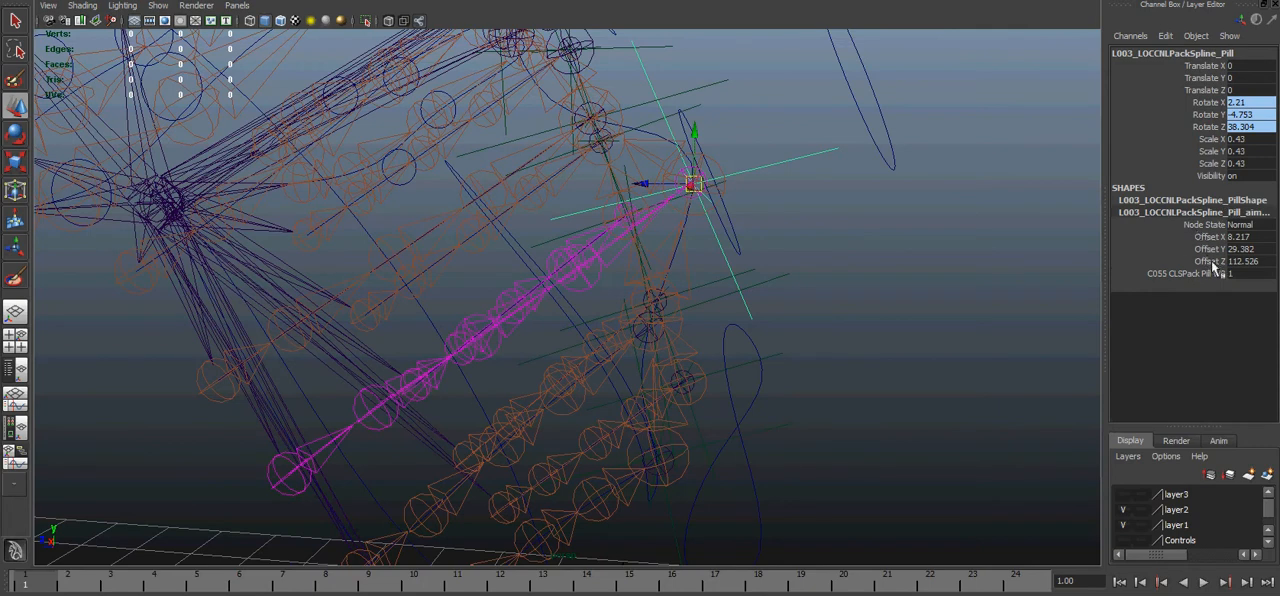
pyautogui.keyDown('alt'); pyautogui.moveTo(888, 275); pyautogui.dragTo(467, 300); pyautogui.keyUp('alt')
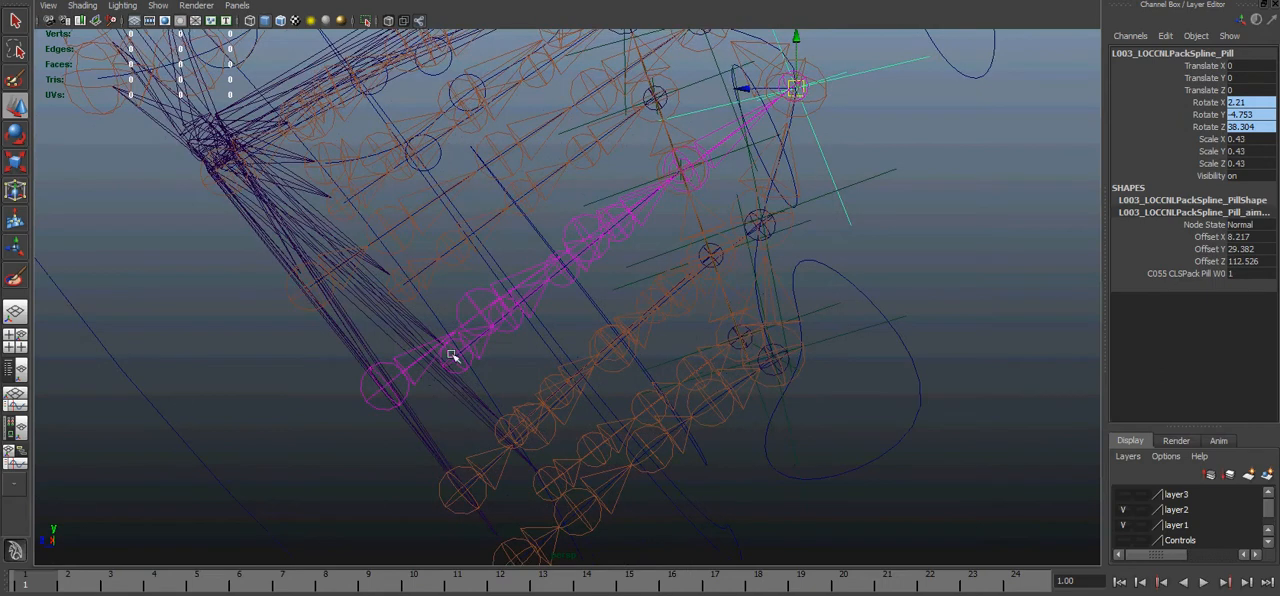
pyautogui.keyDown('alt'); pyautogui.moveTo(559, 261); pyautogui.dragTo(735, 148); pyautogui.keyUp('alt')
pyautogui.click(867, 113)
# - Undo the recent joint and locator selections, back past the strap control L002_CNTRLPackStrap_Pill
pyautogui.hotkey('ctrl', 'z')
pyautogui.hotkey('ctrl', 'z')
pyautogui.hotkey('ctrl', 'z')
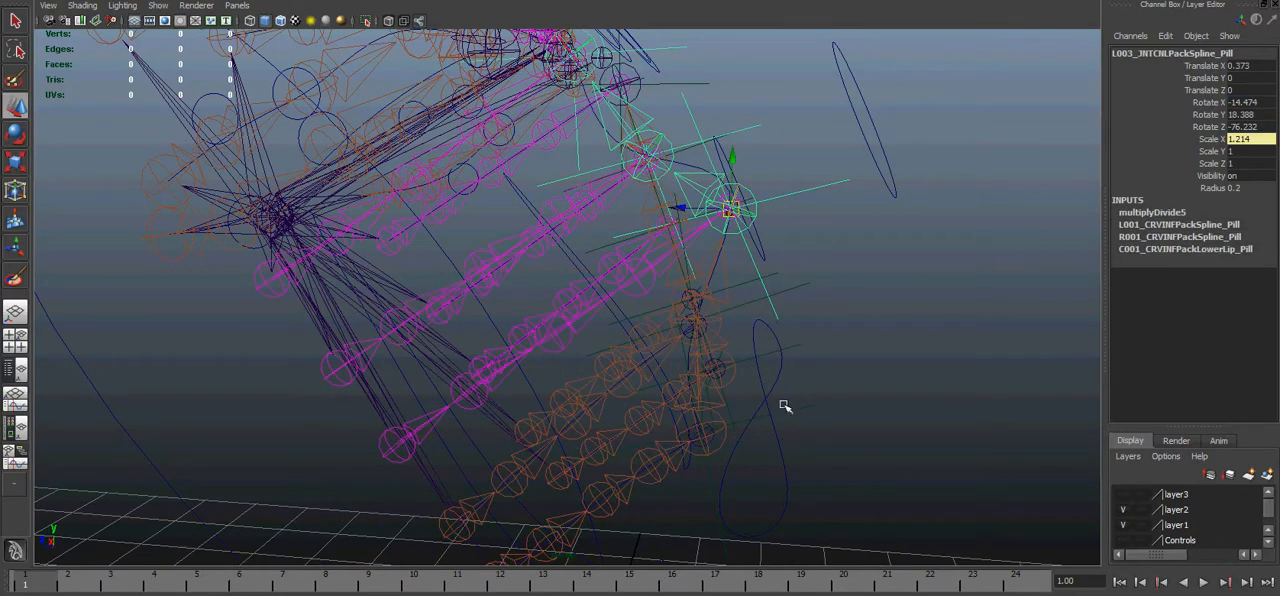
pyautogui.hotkey('ctrl', 'z')
pyautogui.hotkey('ctrl', 'z')
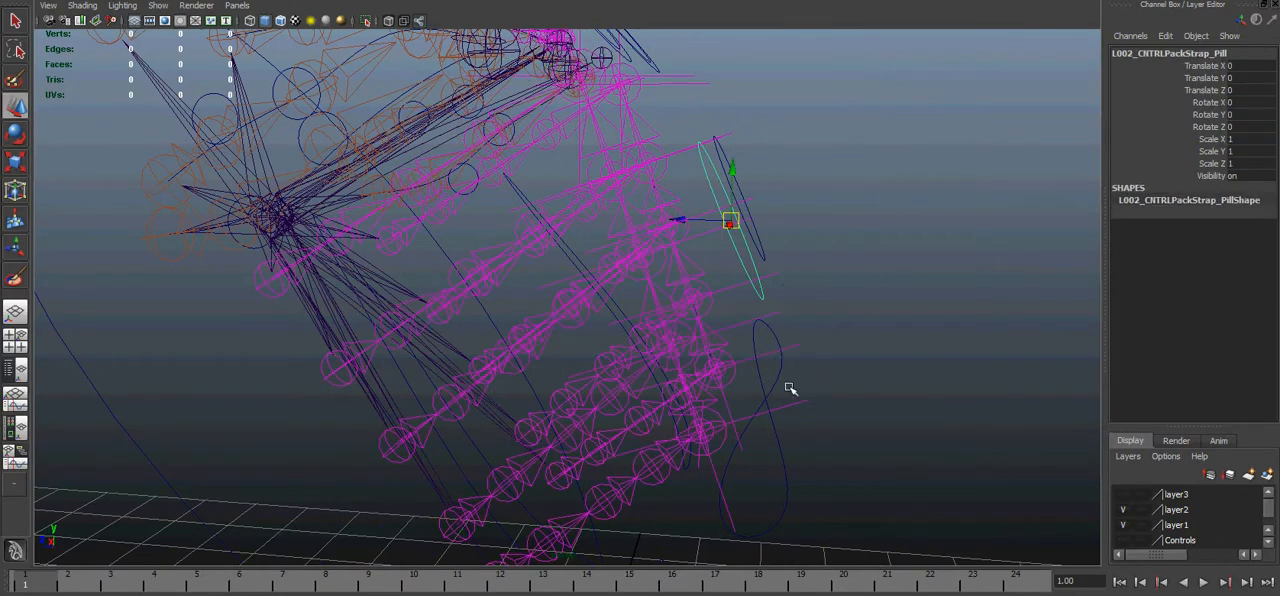
pyautogui.hotkey('ctrl', 'z')
# - Test-move the center control C001_CNTRLPackCenter_Pill by about 0.09 in Y and Z, return it to zero, and inspect the pack's joint chains
pyautogui.keyDown('alt'); pyautogui.moveTo(856, 382); pyautogui.dragTo(880, 317, button='middle'); pyautogui.keyUp('alt')
pyautogui.moveTo(839, 341); pyautogui.dragTo(807, 343)
pyautogui.click(637, 330)
pyautogui.keyDown('alt'); pyautogui.moveTo(717, 332); pyautogui.dragTo(847, 338); pyautogui.keyUp('alt')
pyautogui.click(847, 338)
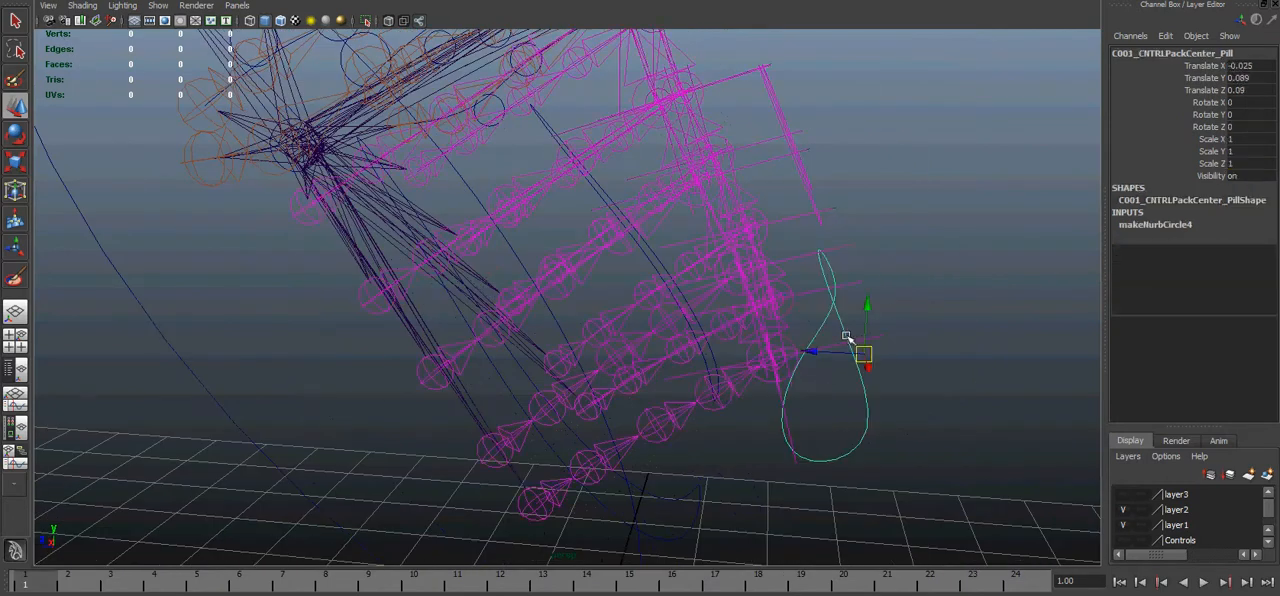
pyautogui.keyDown('alt'); pyautogui.moveTo(926, 108); pyautogui.dragTo(708, 204); pyautogui.keyUp('alt')
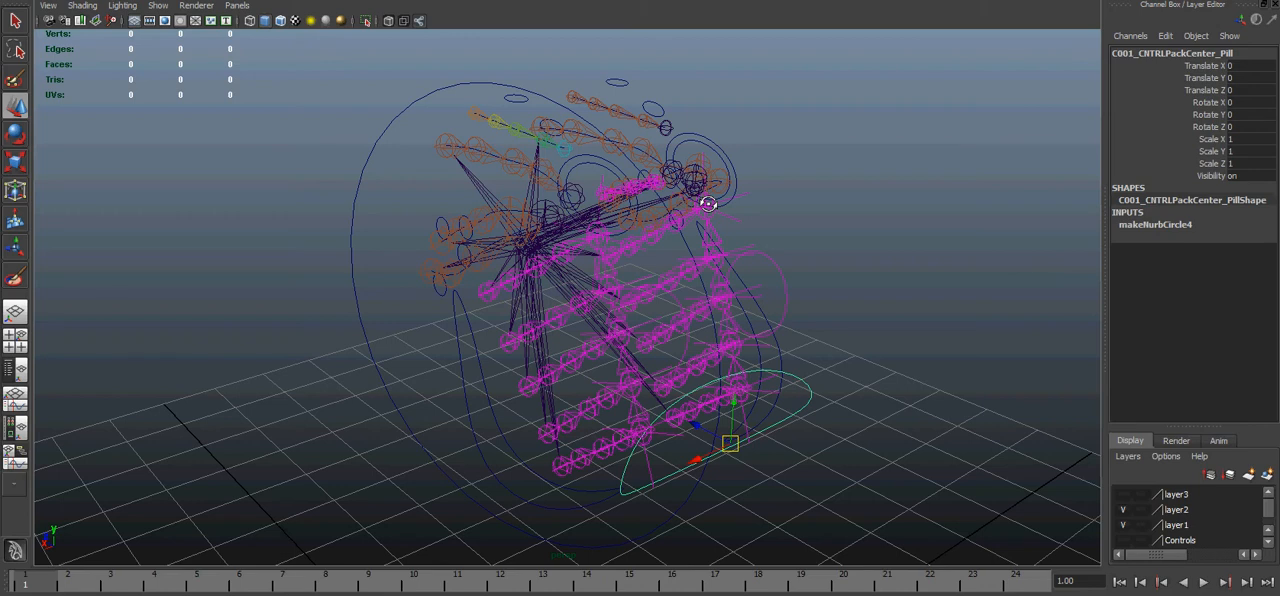
pyautogui.keyDown('alt'); pyautogui.moveTo(757, 143); pyautogui.dragTo(724, 157); pyautogui.keyUp('alt')
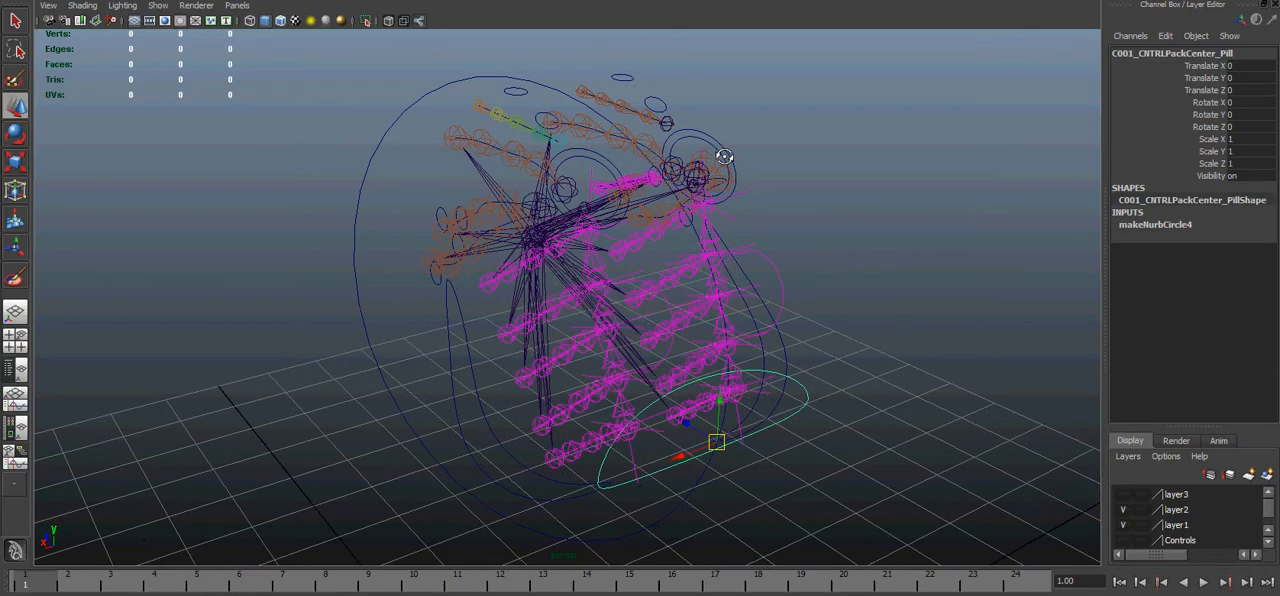